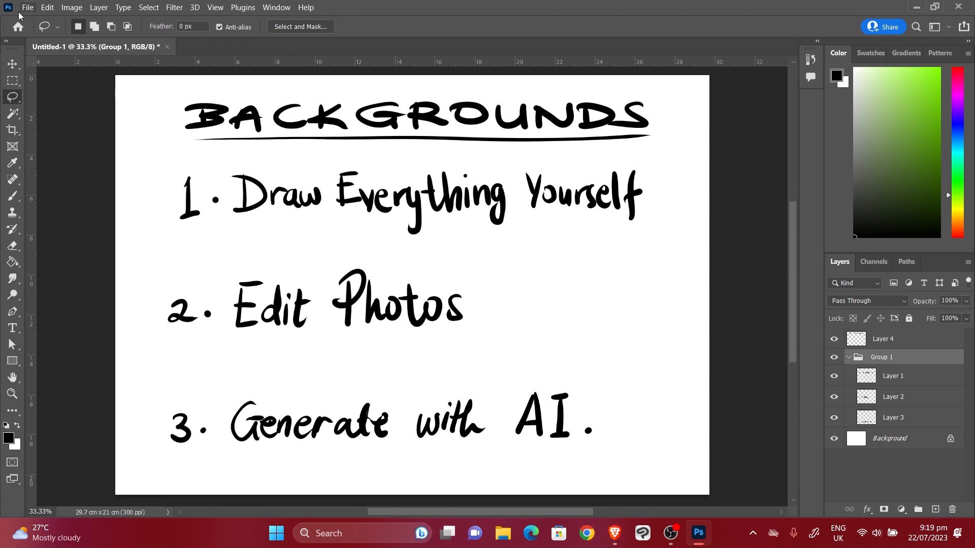
Go back to the Home screen and start a new file
{"action": "left_click", "coordinate": [18, 28]}
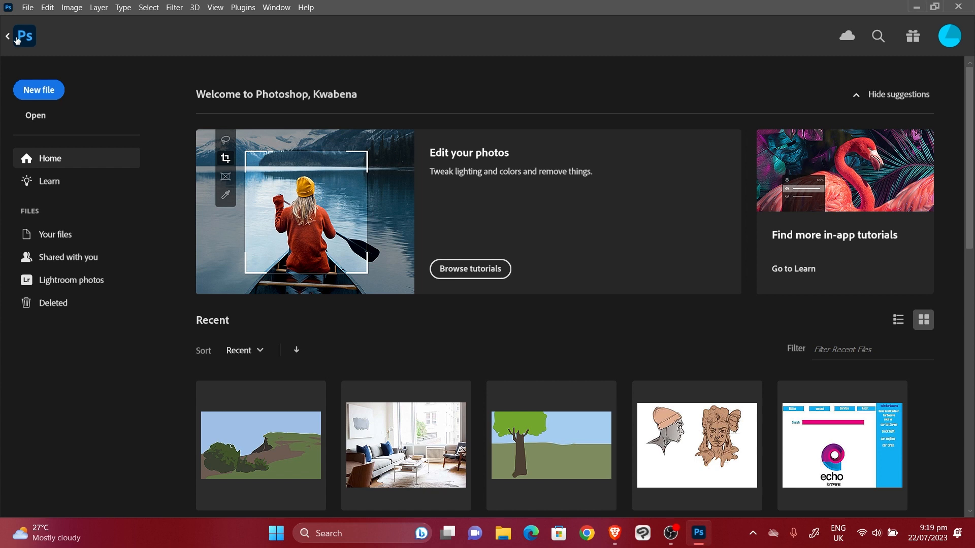
{"action": "left_click", "coordinate": [42, 92]}
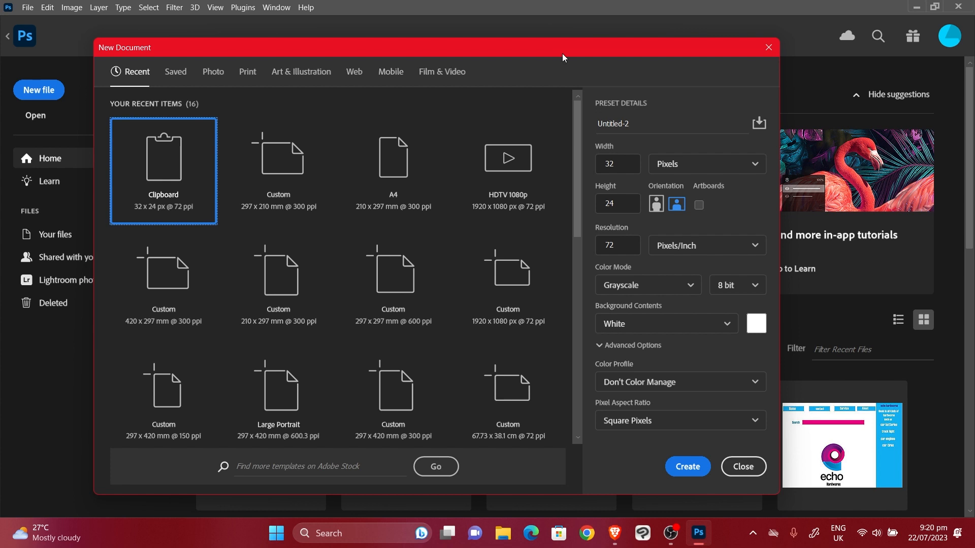
Browse the Saved, Photo, Print, Art & Illustration, Web and Mobile presets, then choose Film & Video HDTV 1080p
{"action": "left_click", "coordinate": [442, 72]}
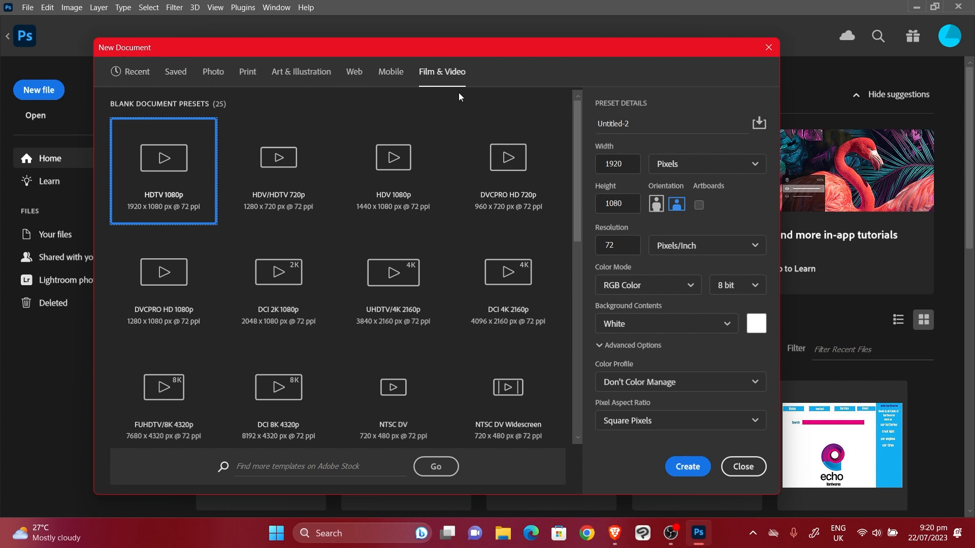
{"action": "left_click", "coordinate": [163, 76]}
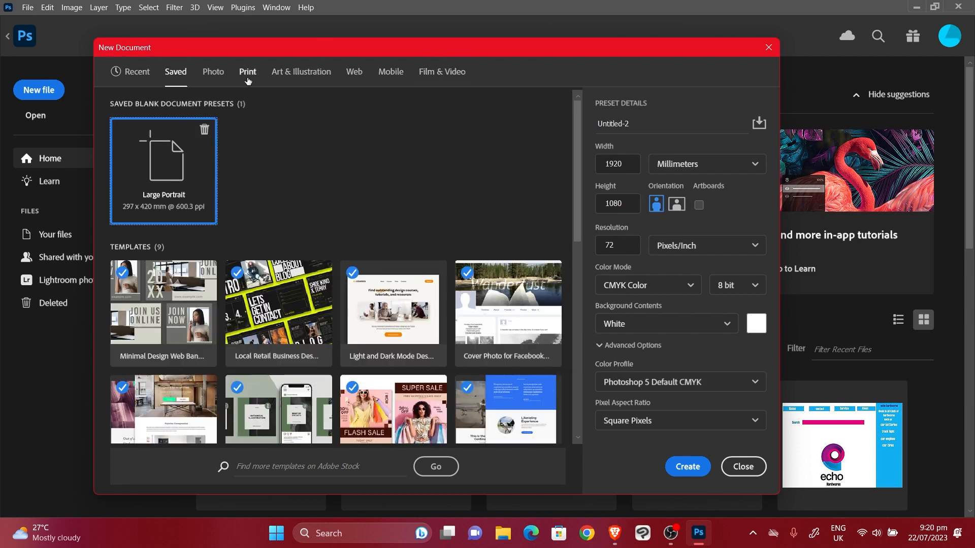
{"action": "left_click", "coordinate": [218, 75]}
{"action": "left_click", "coordinate": [247, 74]}
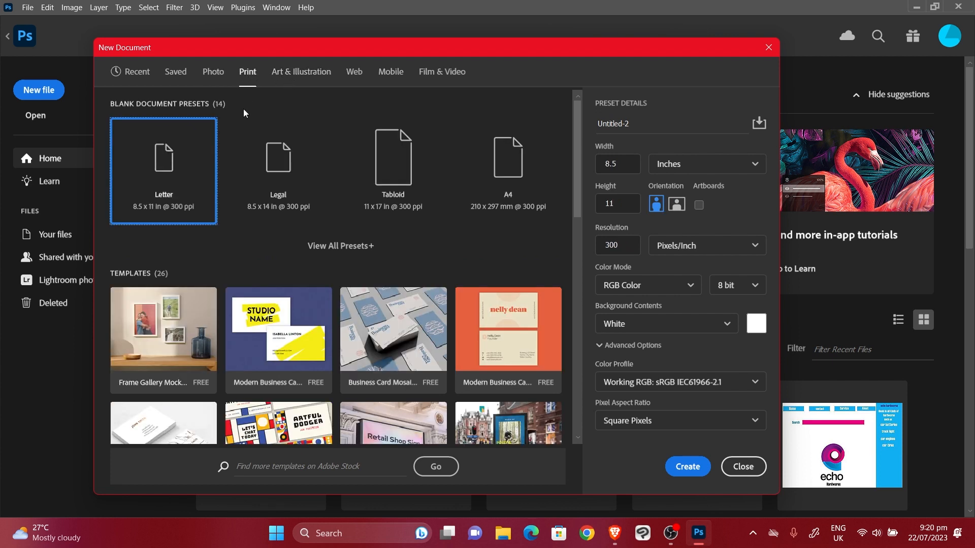
{"action": "left_click", "coordinate": [556, 178]}
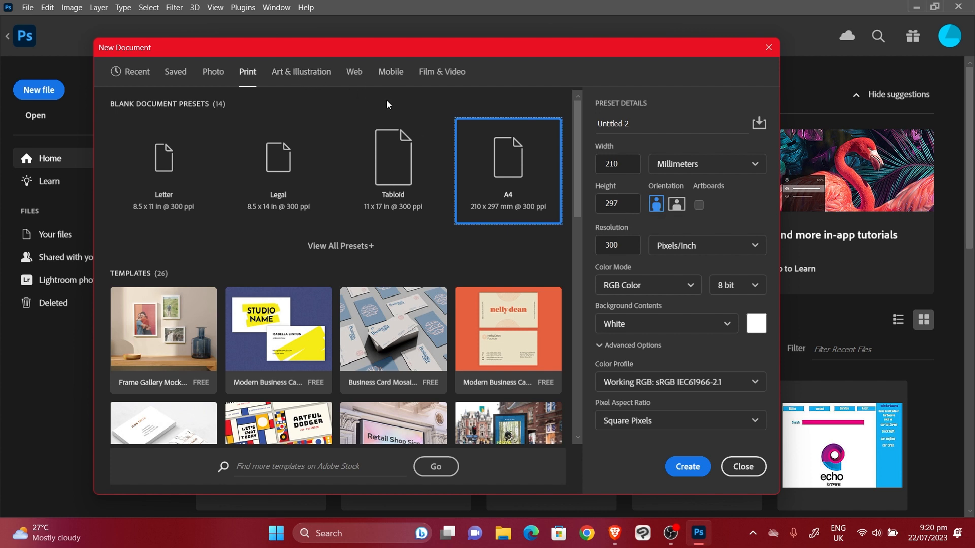
{"action": "left_click", "coordinate": [302, 76]}
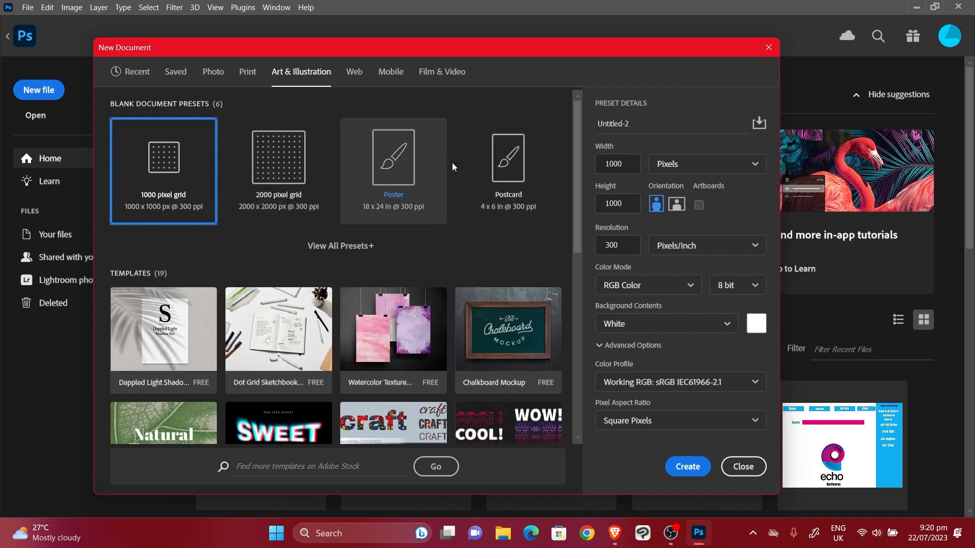
{"action": "left_click", "coordinate": [361, 75]}
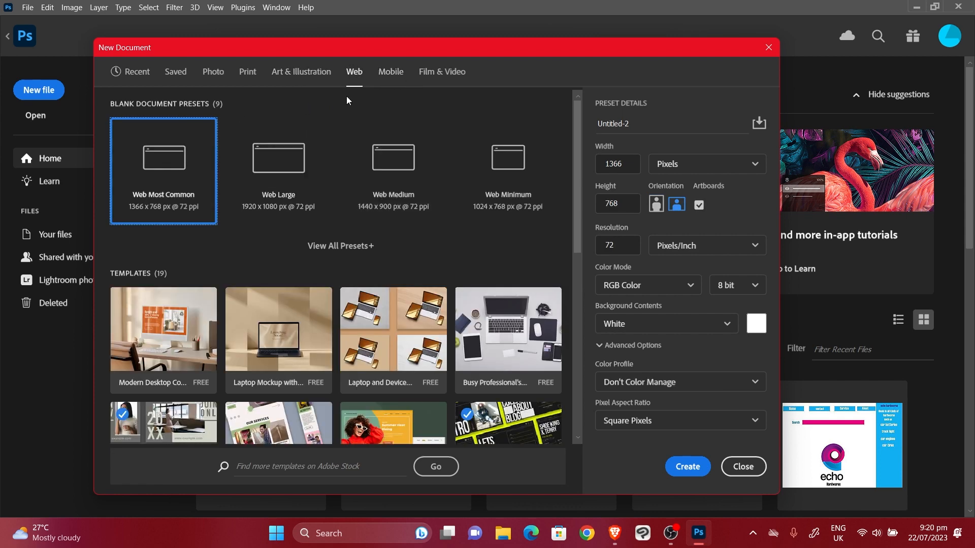
{"action": "left_click", "coordinate": [385, 70]}
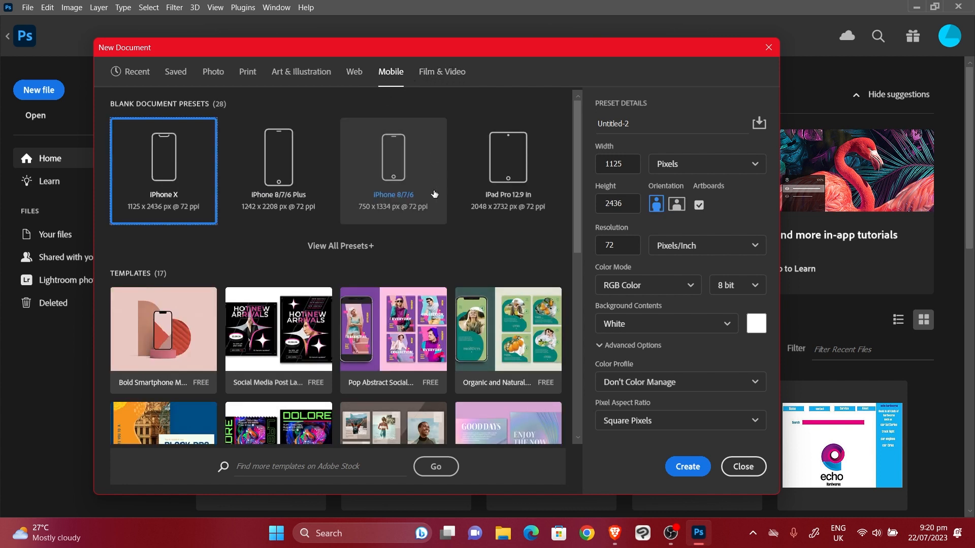
{"action": "left_click", "coordinate": [443, 79]}
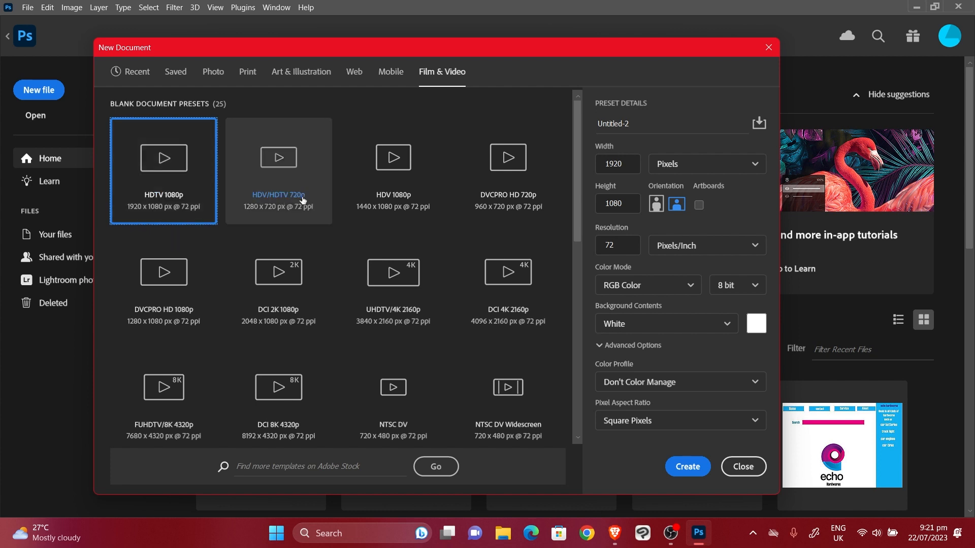
{"action": "left_click", "coordinate": [279, 209]}
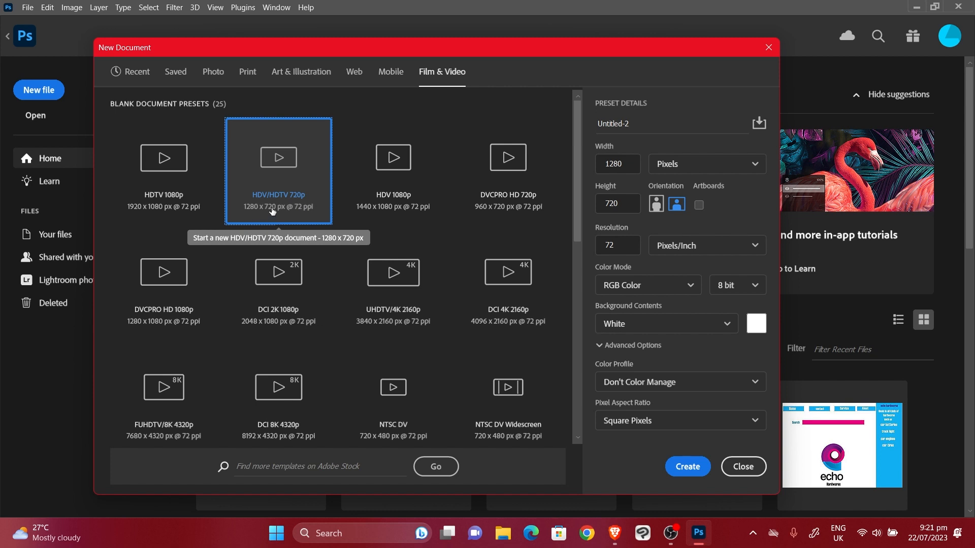
{"action": "left_click", "coordinate": [199, 147]}
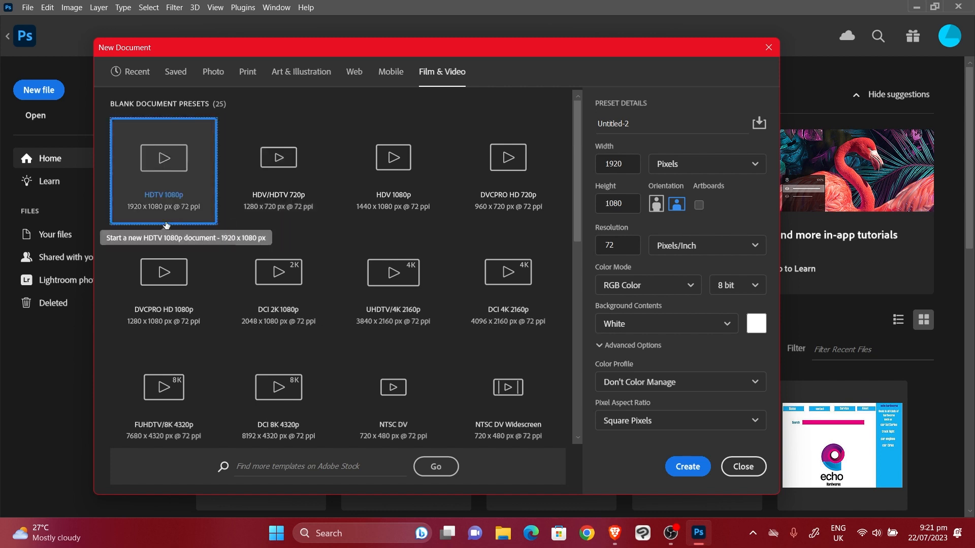
{"action": "left_click", "coordinate": [283, 180]}
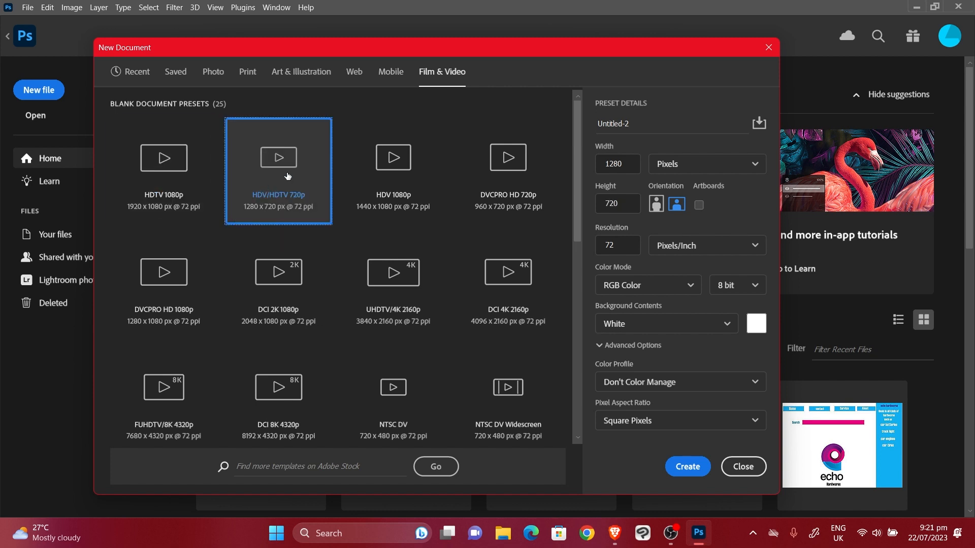
{"action": "left_click", "coordinate": [168, 169]}
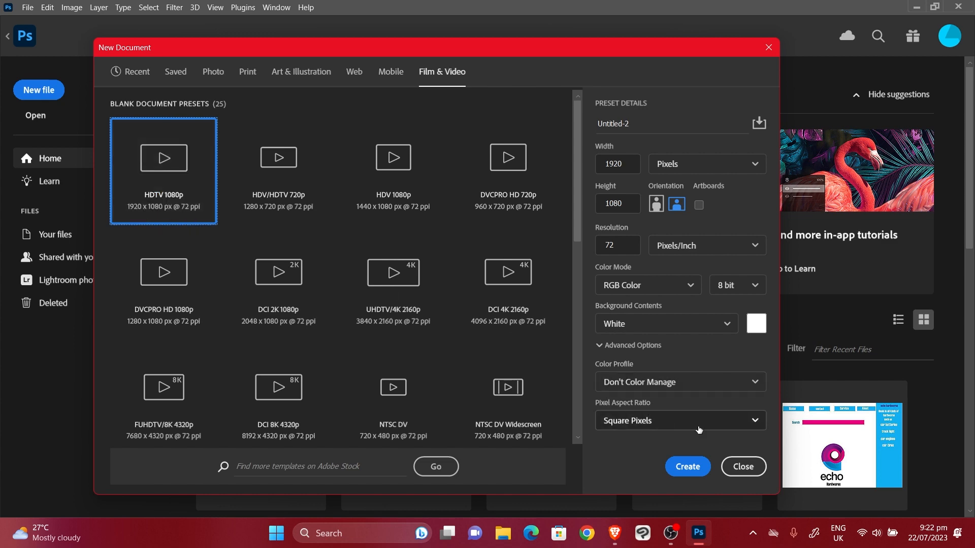
Create the 1920 x 1080 document, recentre the view, and add an empty Layer 1
{"action": "left_click", "coordinate": [693, 467]}
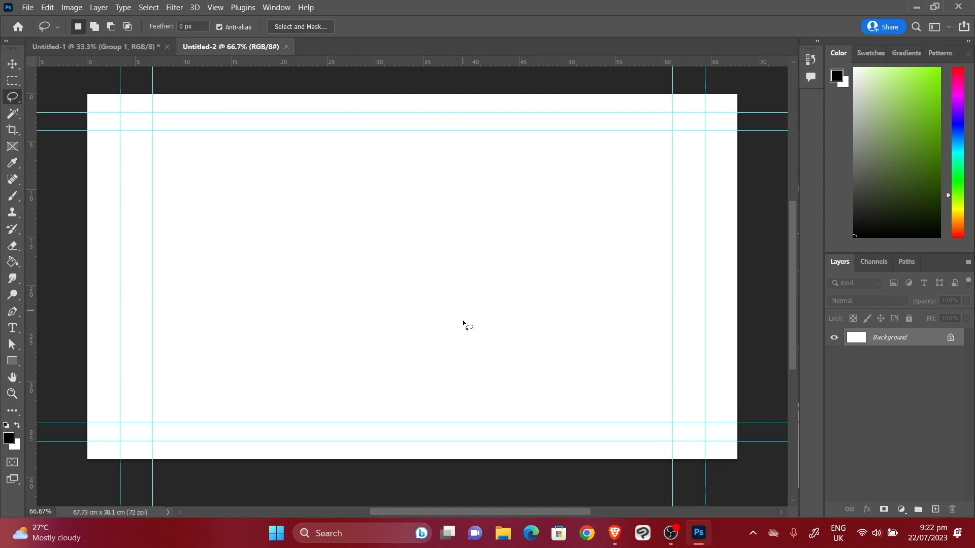
{"action": "scroll", "coordinate": [463, 320], "scroll_direction": "down", "scroll_amount": 2}
{"action": "scroll", "coordinate": [463, 315], "scroll_direction": "up", "scroll_amount": 2}
{"action": "scroll", "coordinate": [463, 310], "scroll_direction": "down", "scroll_amount": 2}
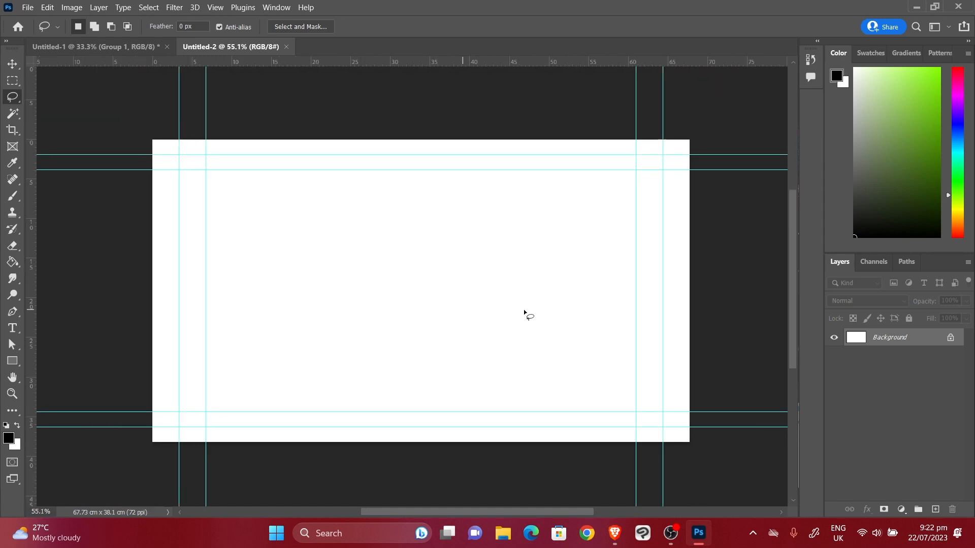
{"action": "scroll", "coordinate": [524, 311], "scroll_direction": "down", "scroll_amount": 1}
{"action": "left_click_drag", "start_coordinate": [596, 327], "coordinate": [569, 334]}
{"action": "scroll", "coordinate": [548, 316], "scroll_direction": "down", "scroll_amount": 1}
{"action": "mouse_move", "coordinate": [517, 283]}
{"action": "left_mouse_down"}
{"action": "mouse_move", "coordinate": [500, 305]}
{"action": "mouse_move", "coordinate": [477, 305]}
{"action": "left_mouse_up"}
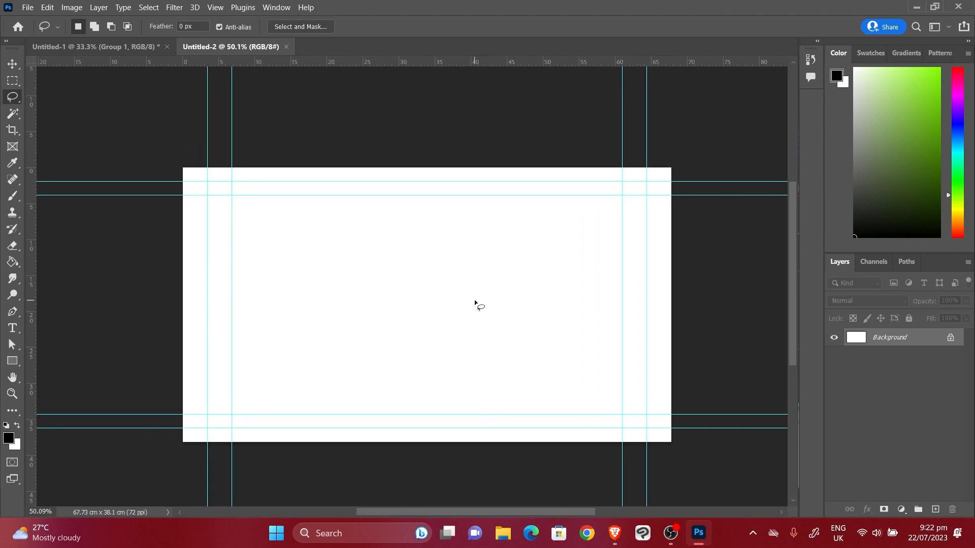
{"action": "left_click_drag", "start_coordinate": [555, 322], "coordinate": [531, 307]}
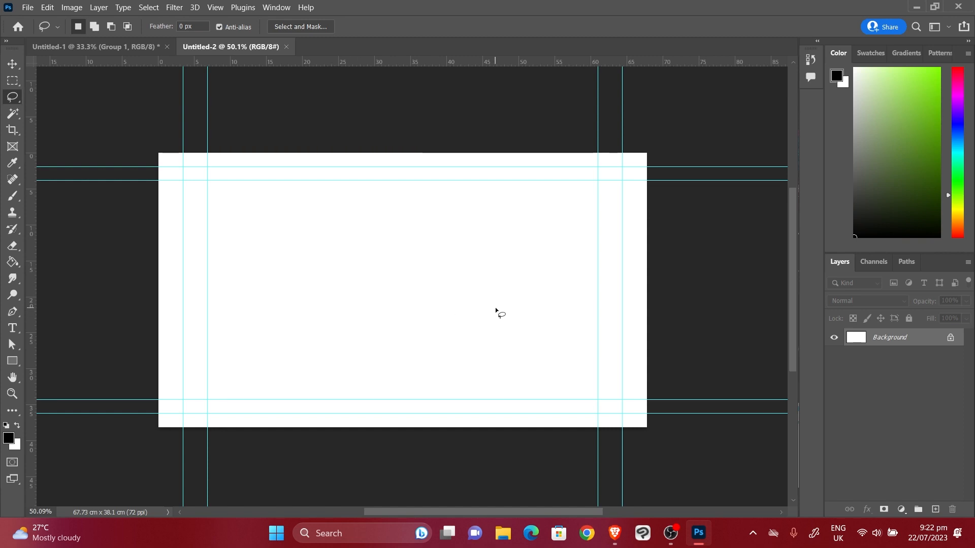
{"action": "left_click", "coordinate": [935, 510]}
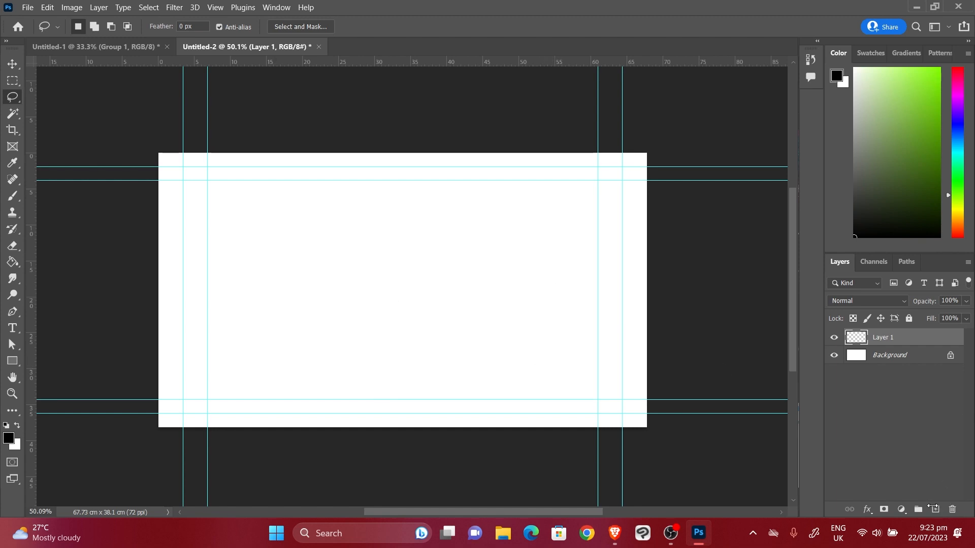
Add a second layer and fill Layer 1 with a saturated blue using the Paint Bucket
{"action": "left_click", "coordinate": [934, 510]}
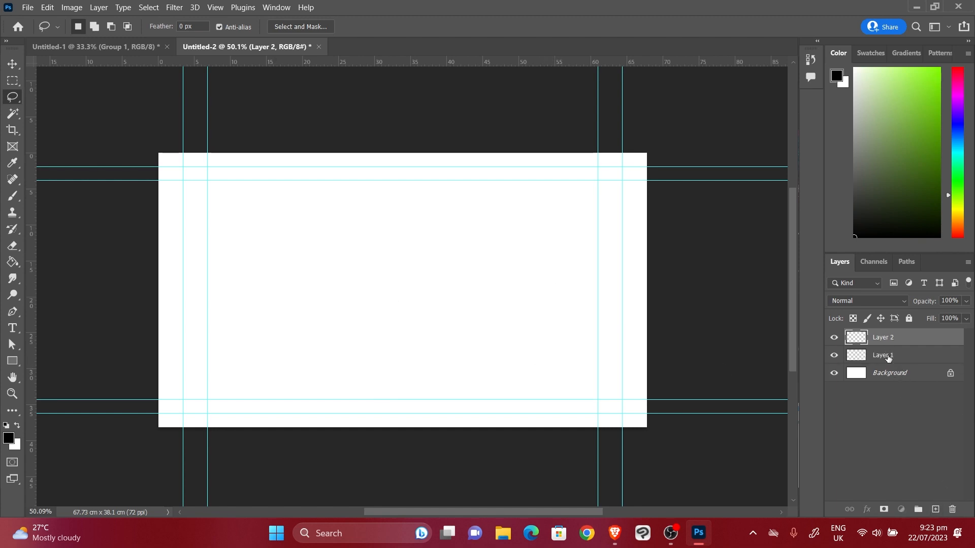
{"action": "left_click", "coordinate": [888, 358]}
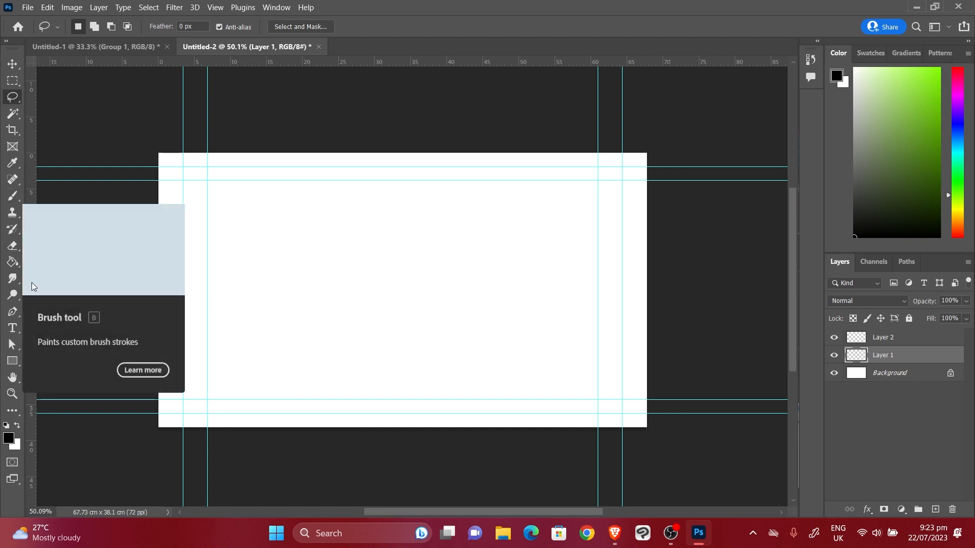
{"action": "left_click", "coordinate": [18, 196]}
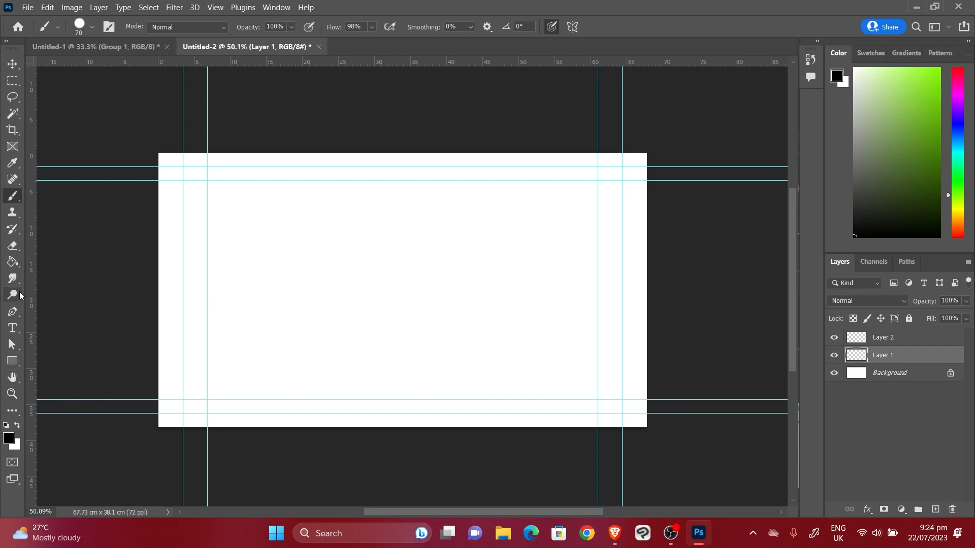
{"action": "left_click", "coordinate": [12, 261]}
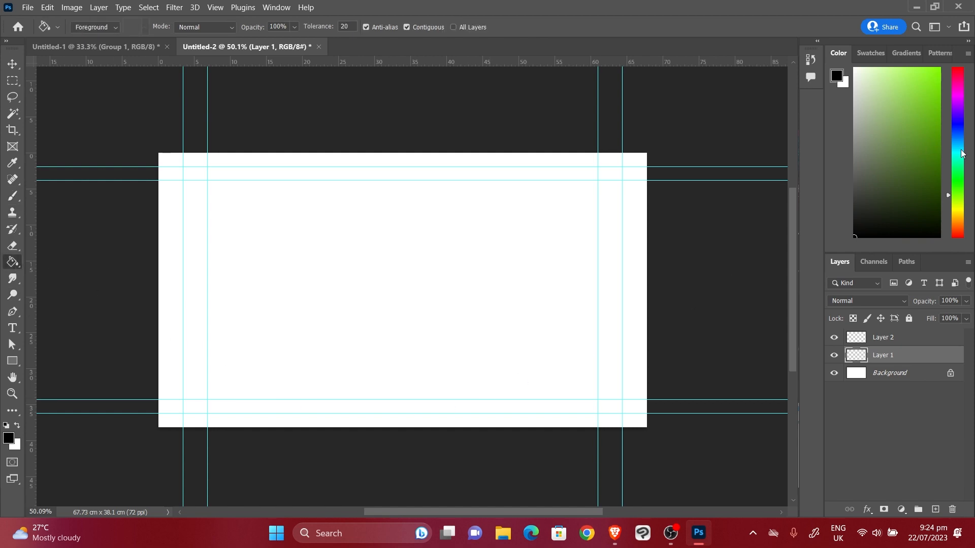
{"action": "left_click_drag", "start_coordinate": [956, 156], "coordinate": [956, 137]}
{"action": "left_click", "coordinate": [870, 76]}
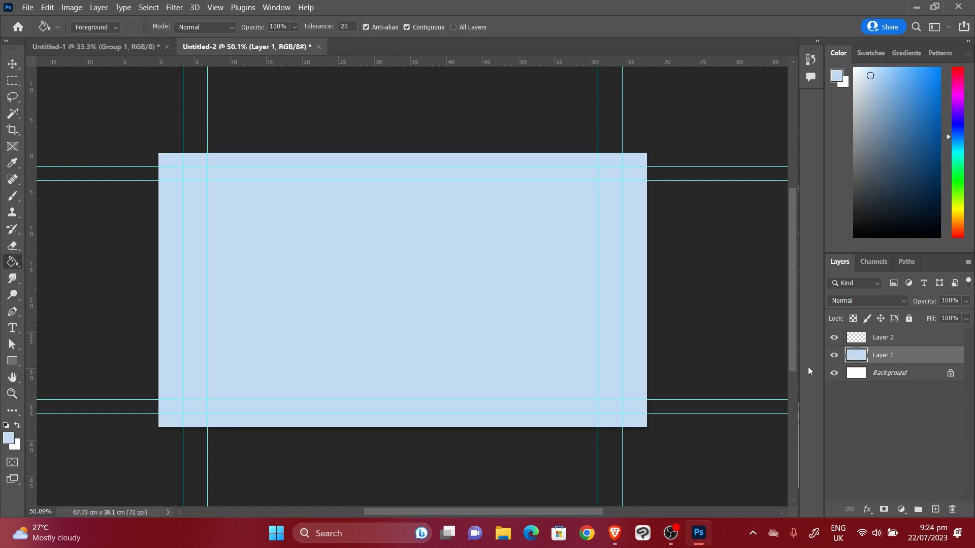
{"action": "left_click", "coordinate": [606, 257]}
{"action": "left_click", "coordinate": [882, 76]}
{"action": "left_click", "coordinate": [567, 263]}
Rename Layer 1 to 'sky' and Layer 2 to 'land'
{"action": "left_click", "coordinate": [886, 339]}
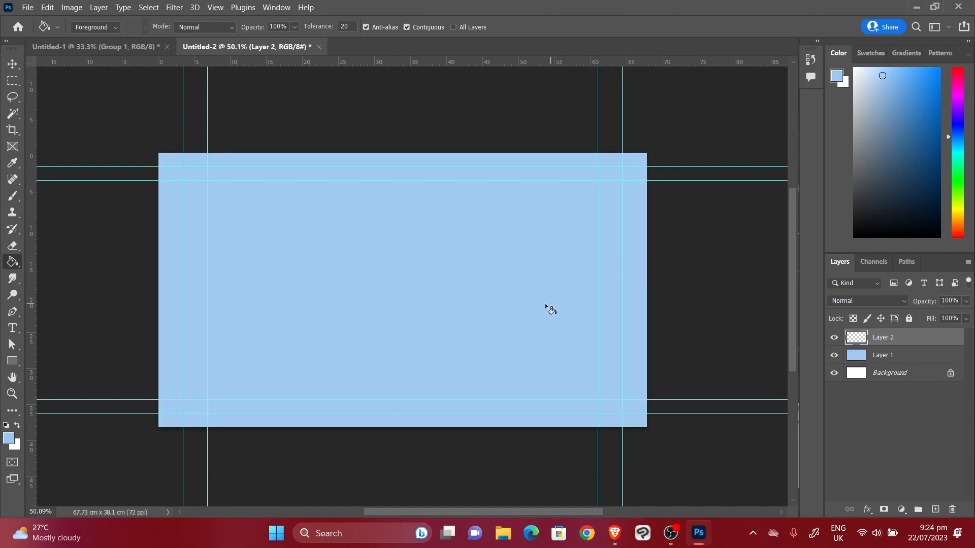
{"action": "double_click", "coordinate": [892, 356]}
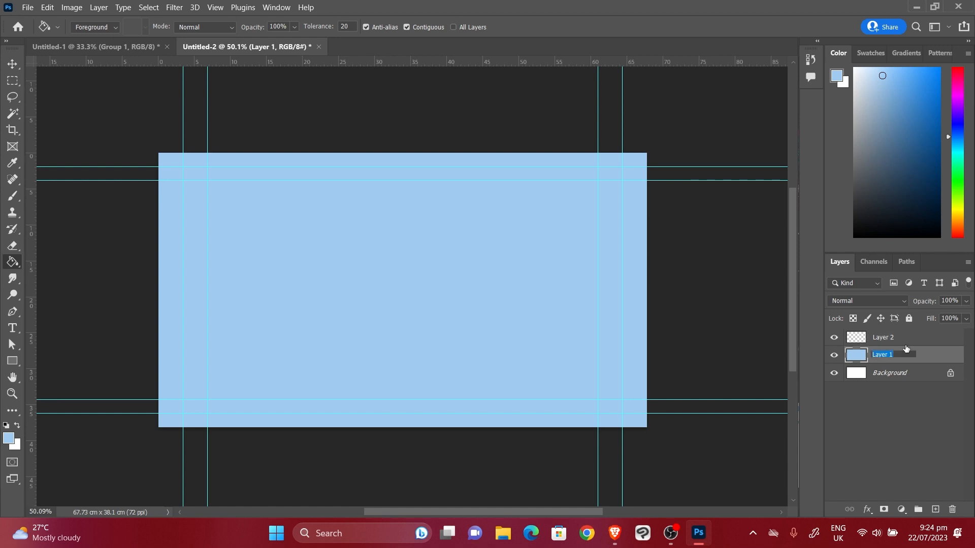
{"action": "type", "text": "sky"}
{"action": "key", "text": "Return"}
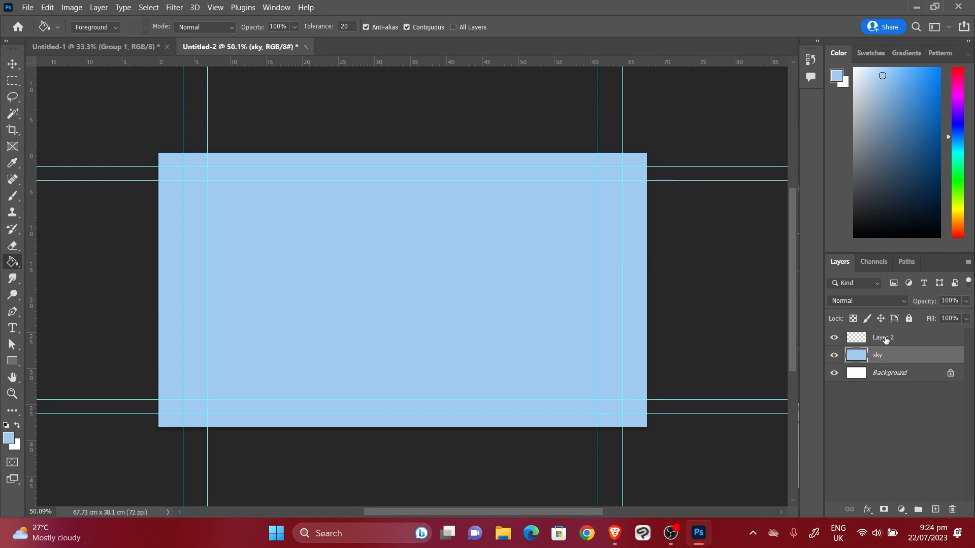
{"action": "double_click", "coordinate": [883, 338]}
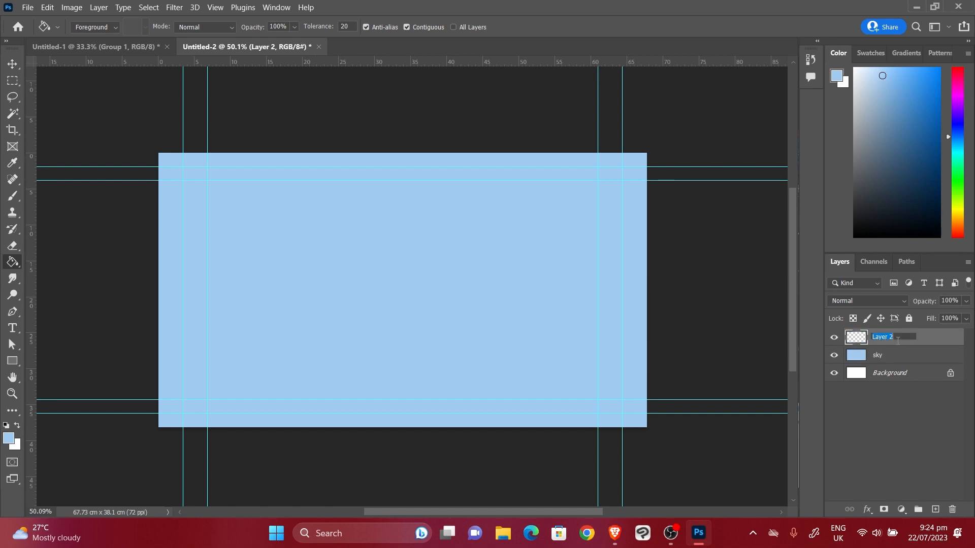
{"action": "type", "text": "land"}
{"action": "key", "text": "Return"}
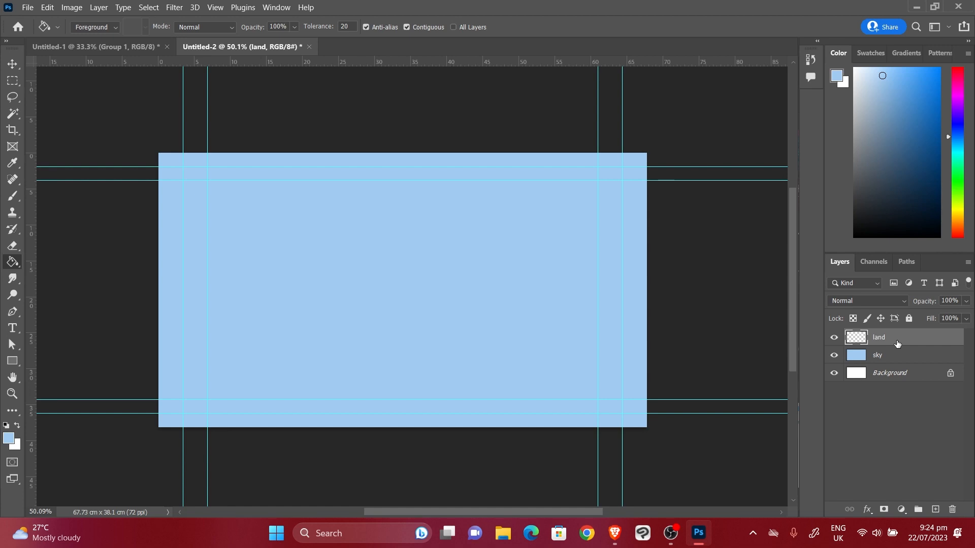
Pick brown, lasso a cliff outline from the bottom-left up to a sloping top, fill it, and deselect
{"action": "key", "text": "b"}
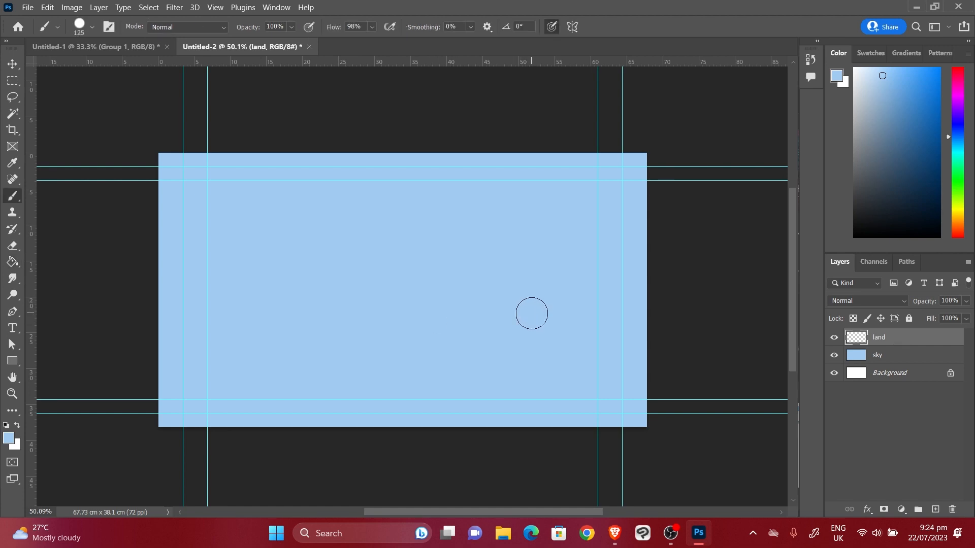
{"action": "left_click_drag", "start_coordinate": [949, 189], "coordinate": [954, 229]}
{"action": "left_click_drag", "start_coordinate": [879, 164], "coordinate": [876, 166]}
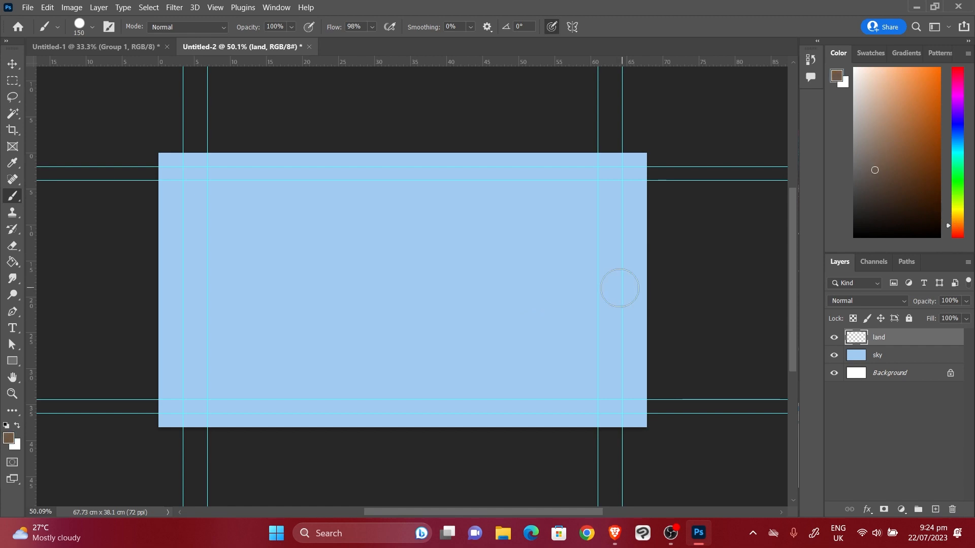
{"action": "key", "text": "l"}
{"action": "left_click_drag", "start_coordinate": [673, 288], "coordinate": [494, 254]}
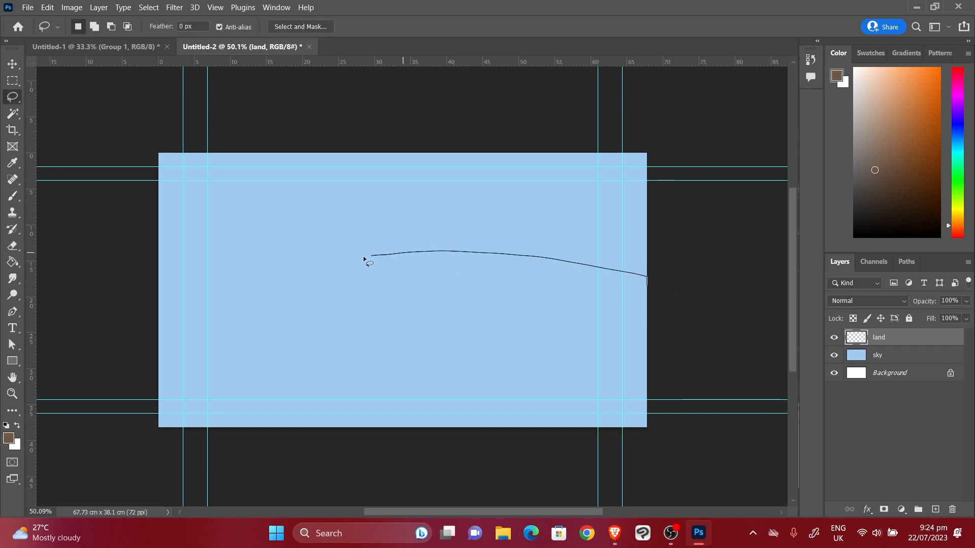
{"action": "mouse_move", "coordinate": [363, 257]}
{"action": "left_mouse_down"}
{"action": "mouse_move", "coordinate": [336, 267]}
{"action": "mouse_move", "coordinate": [336, 351]}
{"action": "mouse_move", "coordinate": [270, 399]}
{"action": "mouse_move", "coordinate": [186, 438]}
{"action": "mouse_move", "coordinate": [666, 442]}
{"action": "mouse_move", "coordinate": [679, 368]}
{"action": "left_mouse_up"}
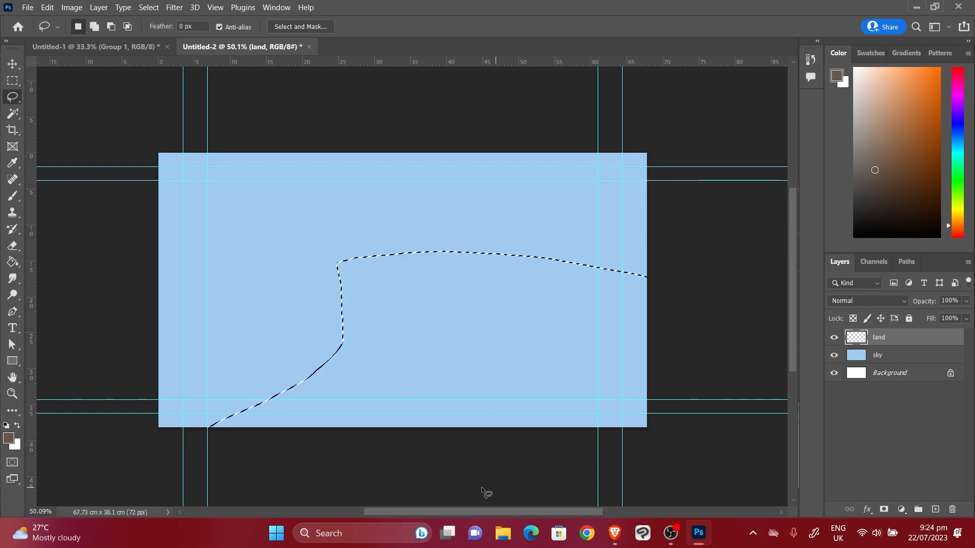
{"action": "left_click", "coordinate": [13, 264]}
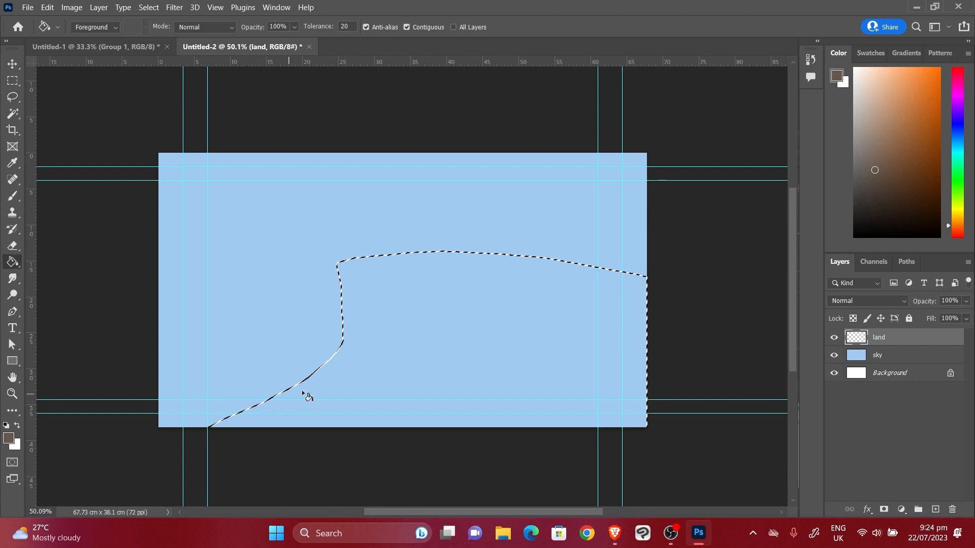
{"action": "left_click", "coordinate": [479, 345]}
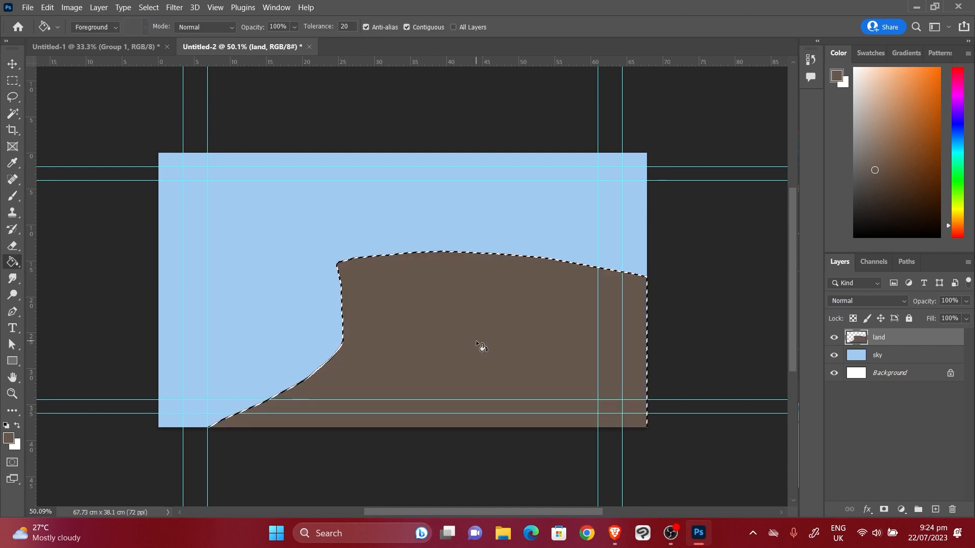
{"action": "key", "text": "l"}
{"action": "key", "text": "ctrl+d"}
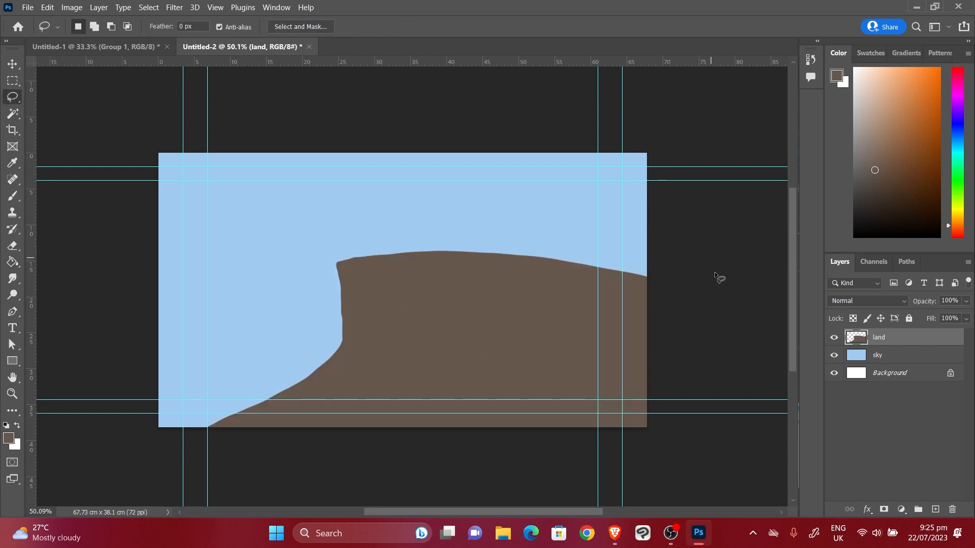
With a smaller brush, shade the cliff's left edge dark brown and fill the bottom-left corner with land brown
{"action": "key", "text": "b"}
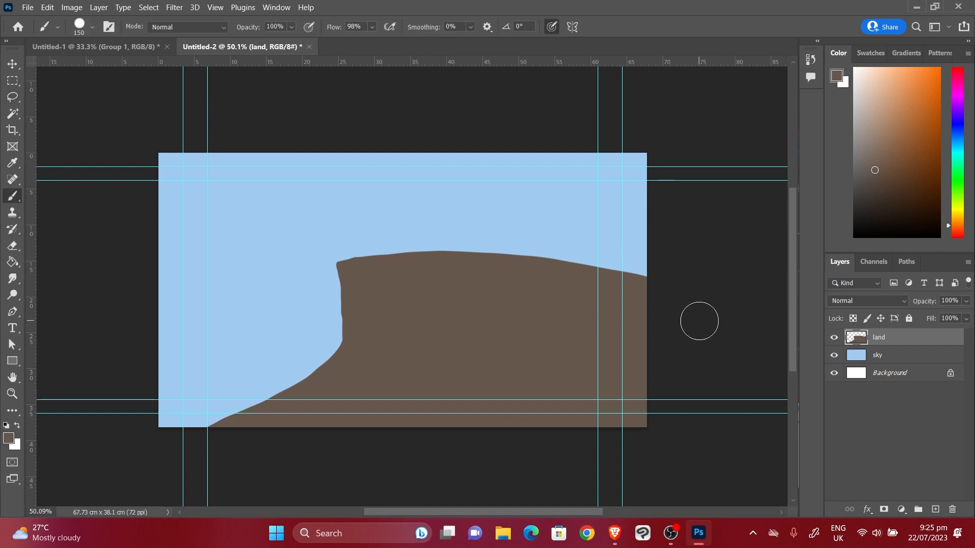
{"action": "key", "text": "bracketleft"}
{"action": "key", "text": "bracketleft"}
{"action": "key", "text": "bracketleft"}
{"action": "left_click", "coordinate": [889, 188]}
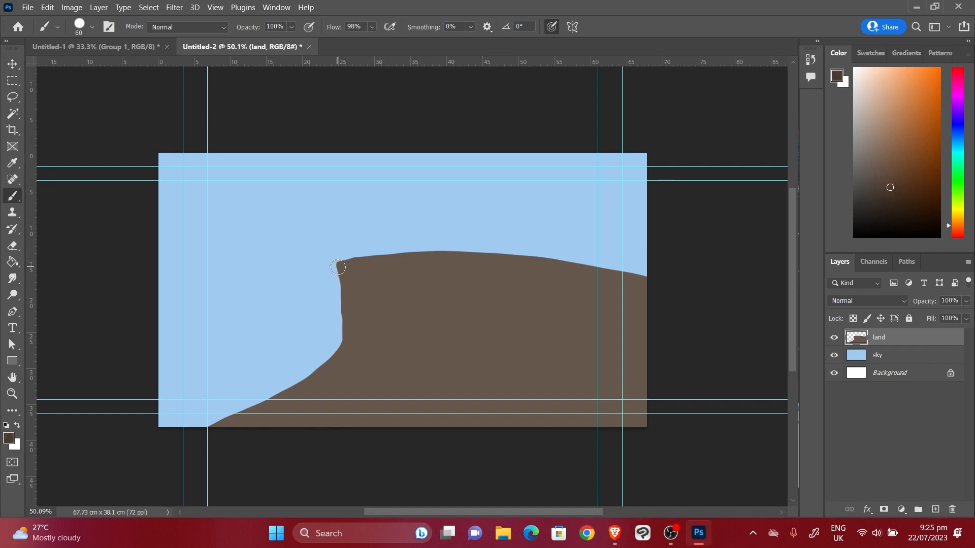
{"action": "left_click_drag", "start_coordinate": [337, 267], "coordinate": [353, 318]}
{"action": "mouse_move", "coordinate": [345, 276]}
{"action": "left_mouse_down"}
{"action": "mouse_move", "coordinate": [353, 313]}
{"action": "mouse_move", "coordinate": [345, 279]}
{"action": "mouse_move", "coordinate": [344, 323]}
{"action": "mouse_move", "coordinate": [338, 272]}
{"action": "mouse_move", "coordinate": [346, 332]}
{"action": "mouse_move", "coordinate": [345, 304]}
{"action": "mouse_move", "coordinate": [331, 356]}
{"action": "mouse_move", "coordinate": [357, 326]}
{"action": "mouse_move", "coordinate": [333, 350]}
{"action": "mouse_move", "coordinate": [360, 316]}
{"action": "mouse_move", "coordinate": [340, 343]}
{"action": "mouse_move", "coordinate": [359, 298]}
{"action": "mouse_move", "coordinate": [365, 313]}
{"action": "mouse_move", "coordinate": [341, 339]}
{"action": "mouse_move", "coordinate": [356, 287]}
{"action": "mouse_move", "coordinate": [377, 314]}
{"action": "mouse_move", "coordinate": [324, 368]}
{"action": "mouse_move", "coordinate": [173, 426]}
{"action": "left_mouse_up"}
{"action": "left_click", "coordinate": [345, 375], "text": "alt"}
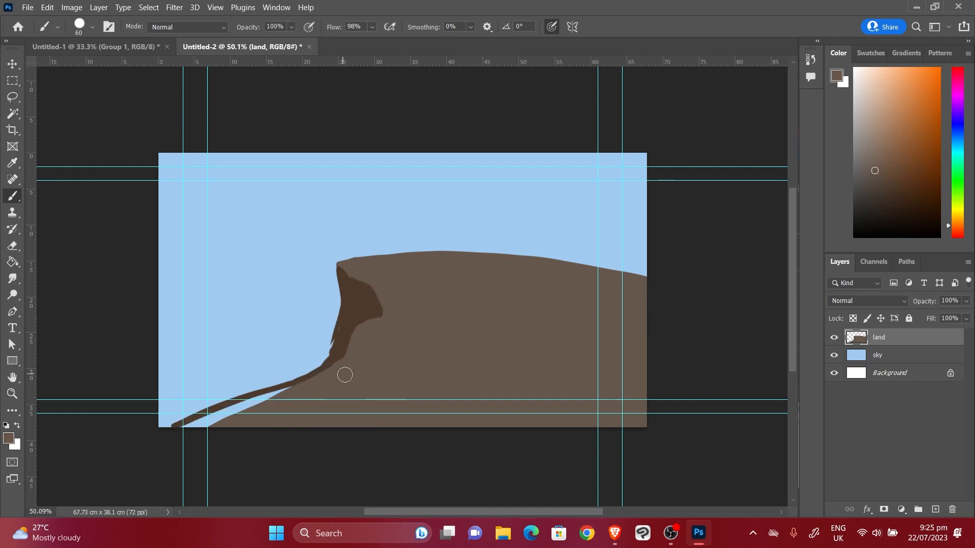
{"action": "mouse_move", "coordinate": [345, 374]}
{"action": "left_mouse_down"}
{"action": "mouse_move", "coordinate": [147, 435]}
{"action": "mouse_move", "coordinate": [174, 415]}
{"action": "mouse_move", "coordinate": [291, 393]}
{"action": "mouse_move", "coordinate": [170, 417]}
{"action": "left_mouse_up"}
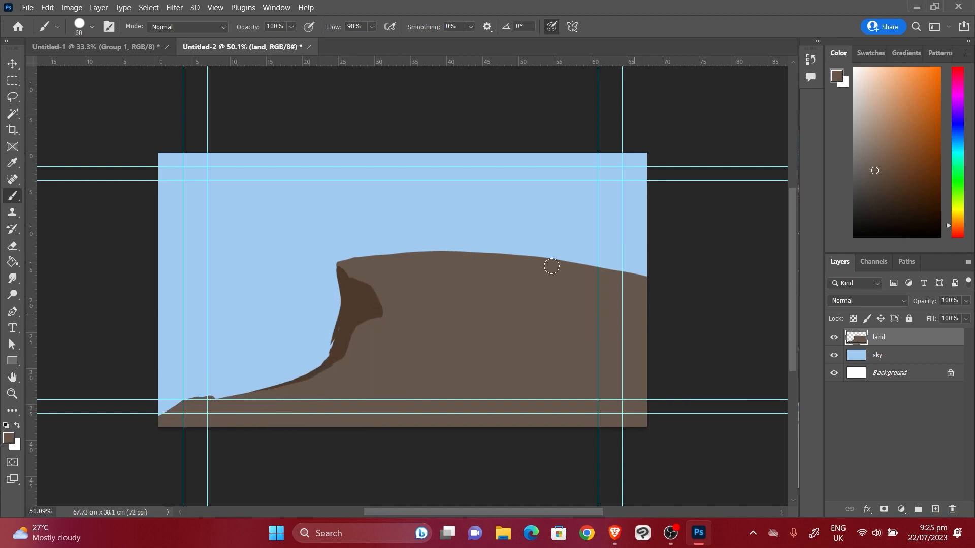
Reshape the cliff edges, alternating dark and land brown, and add a tapering dark crack
{"action": "mouse_move", "coordinate": [551, 266]}
{"action": "left_mouse_down"}
{"action": "mouse_move", "coordinate": [567, 280]}
{"action": "mouse_move", "coordinate": [666, 282]}
{"action": "left_mouse_up"}
{"action": "left_click", "coordinate": [360, 317], "text": "alt"}
{"action": "mouse_move", "coordinate": [342, 324]}
{"action": "left_mouse_down"}
{"action": "mouse_move", "coordinate": [331, 349]}
{"action": "mouse_move", "coordinate": [331, 341]}
{"action": "left_mouse_up"}
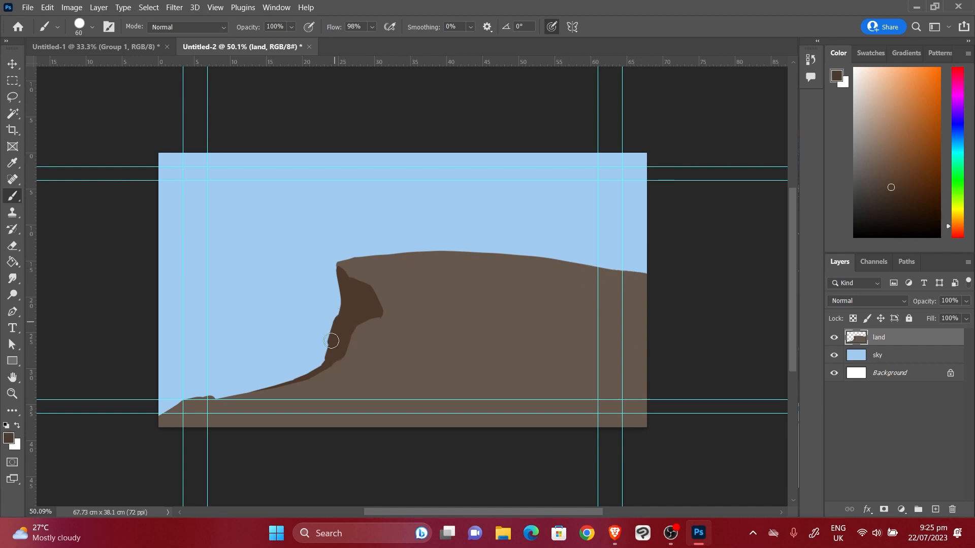
{"action": "mouse_move", "coordinate": [336, 280]}
{"action": "left_mouse_down"}
{"action": "mouse_move", "coordinate": [356, 268]}
{"action": "mouse_move", "coordinate": [335, 275]}
{"action": "left_mouse_up"}
{"action": "left_click", "coordinate": [345, 265], "text": "alt"}
{"action": "left_click", "coordinate": [343, 274], "text": "alt"}
{"action": "left_click", "coordinate": [341, 264], "text": "alt"}
{"action": "left_click", "coordinate": [377, 306], "text": "alt"}
{"action": "left_click_drag", "start_coordinate": [377, 308], "coordinate": [420, 321]}
{"action": "left_click_drag", "start_coordinate": [358, 357], "coordinate": [354, 357]}
Choose olive green and paint grass across the lower and right land with a 125 px brush
{"action": "left_click", "coordinate": [958, 202]}
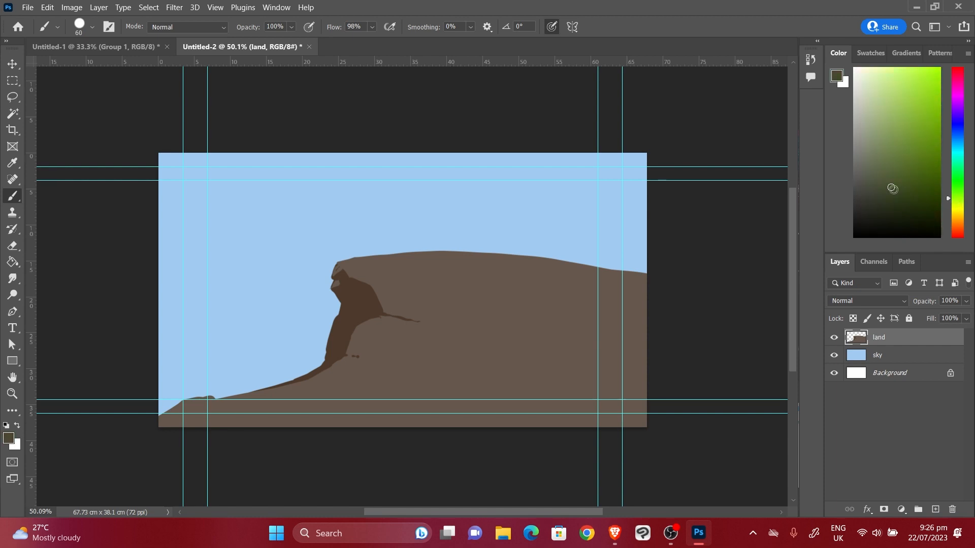
{"action": "left_click_drag", "start_coordinate": [892, 189], "coordinate": [878, 183]}
{"action": "key", "text": "bracketright"}
{"action": "key", "text": "bracketright"}
{"action": "key", "text": "bracketright"}
{"action": "key", "text": "bracketright"}
{"action": "key", "text": "bracketright"}
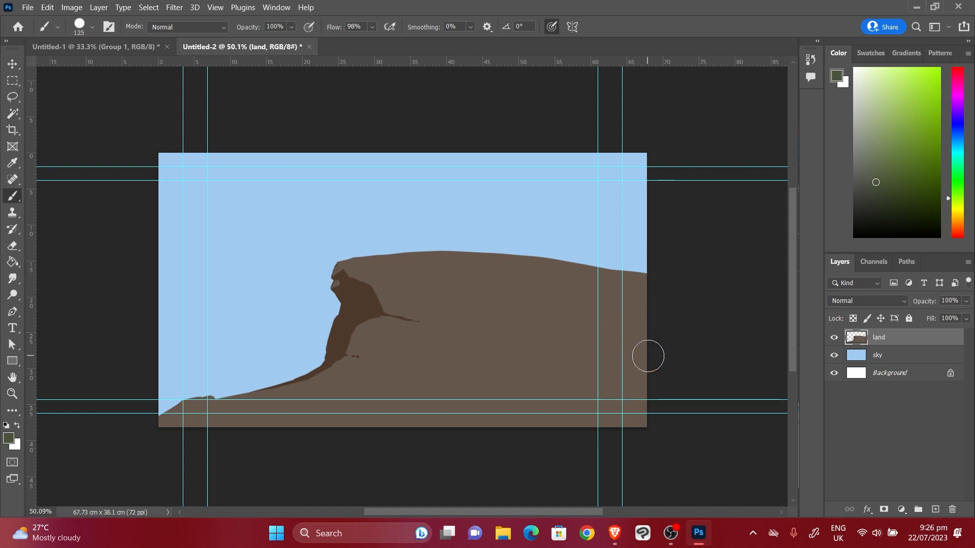
{"action": "mouse_move", "coordinate": [653, 344]}
{"action": "left_mouse_down"}
{"action": "mouse_move", "coordinate": [532, 358]}
{"action": "mouse_move", "coordinate": [651, 355]}
{"action": "mouse_move", "coordinate": [580, 367]}
{"action": "mouse_move", "coordinate": [642, 371]}
{"action": "mouse_move", "coordinate": [582, 387]}
{"action": "mouse_move", "coordinate": [661, 416]}
{"action": "mouse_move", "coordinate": [588, 406]}
{"action": "mouse_move", "coordinate": [562, 415]}
{"action": "mouse_move", "coordinate": [605, 417]}
{"action": "mouse_move", "coordinate": [465, 429]}
{"action": "mouse_move", "coordinate": [601, 414]}
{"action": "mouse_move", "coordinate": [604, 425]}
{"action": "mouse_move", "coordinate": [629, 424]}
{"action": "mouse_move", "coordinate": [504, 409]}
{"action": "mouse_move", "coordinate": [432, 421]}
{"action": "mouse_move", "coordinate": [504, 401]}
{"action": "mouse_move", "coordinate": [376, 426]}
{"action": "mouse_move", "coordinate": [560, 383]}
{"action": "mouse_move", "coordinate": [362, 416]}
{"action": "mouse_move", "coordinate": [579, 375]}
{"action": "mouse_move", "coordinate": [315, 404]}
{"action": "mouse_move", "coordinate": [552, 377]}
{"action": "mouse_move", "coordinate": [472, 365]}
{"action": "mouse_move", "coordinate": [565, 367]}
{"action": "mouse_move", "coordinate": [611, 354]}
{"action": "mouse_move", "coordinate": [517, 354]}
{"action": "mouse_move", "coordinate": [681, 343]}
{"action": "mouse_move", "coordinate": [488, 313]}
{"action": "mouse_move", "coordinate": [669, 323]}
{"action": "mouse_move", "coordinate": [480, 310]}
{"action": "mouse_move", "coordinate": [678, 337]}
{"action": "mouse_move", "coordinate": [508, 303]}
{"action": "mouse_move", "coordinate": [550, 294]}
{"action": "mouse_move", "coordinate": [434, 299]}
{"action": "mouse_move", "coordinate": [621, 305]}
{"action": "mouse_move", "coordinate": [643, 300]}
{"action": "mouse_move", "coordinate": [635, 293]}
{"action": "mouse_move", "coordinate": [597, 294]}
{"action": "mouse_move", "coordinate": [668, 315]}
{"action": "mouse_move", "coordinate": [514, 289]}
{"action": "mouse_move", "coordinate": [603, 291]}
{"action": "mouse_move", "coordinate": [400, 291]}
{"action": "mouse_move", "coordinate": [588, 293]}
{"action": "mouse_move", "coordinate": [378, 272]}
{"action": "mouse_move", "coordinate": [481, 284]}
{"action": "mouse_move", "coordinate": [556, 249]}
{"action": "mouse_move", "coordinate": [687, 291]}
{"action": "left_mouse_up"}
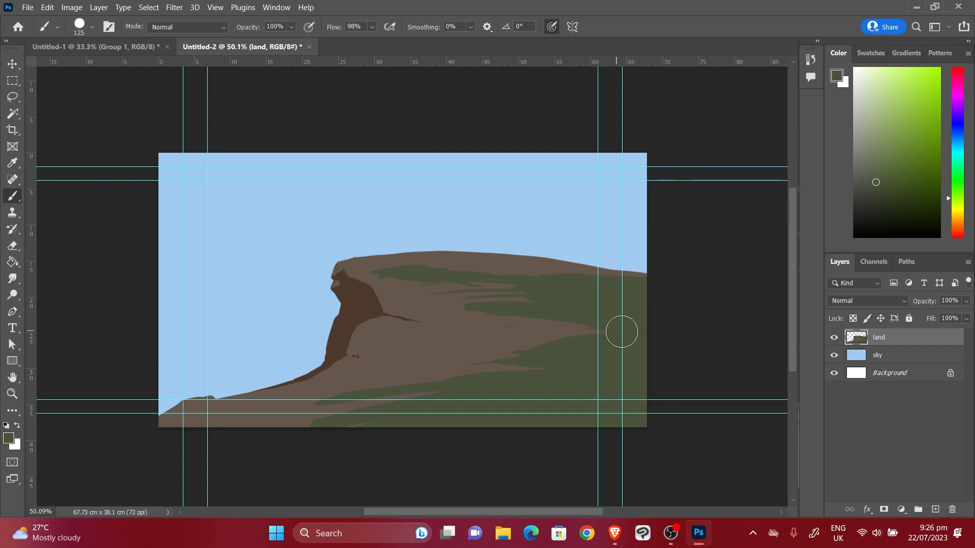
{"action": "mouse_move", "coordinate": [390, 363]}
{"action": "left_mouse_down"}
{"action": "mouse_move", "coordinate": [518, 352]}
{"action": "mouse_move", "coordinate": [361, 362]}
{"action": "mouse_move", "coordinate": [461, 364]}
{"action": "mouse_move", "coordinate": [424, 360]}
{"action": "mouse_move", "coordinate": [436, 358]}
{"action": "mouse_move", "coordinate": [511, 370]}
{"action": "mouse_move", "coordinate": [433, 370]}
{"action": "mouse_move", "coordinate": [549, 374]}
{"action": "left_mouse_up"}
{"action": "mouse_move", "coordinate": [666, 280]}
{"action": "left_mouse_down"}
{"action": "mouse_move", "coordinate": [553, 327]}
{"action": "mouse_move", "coordinate": [616, 334]}
{"action": "mouse_move", "coordinate": [489, 327]}
{"action": "mouse_move", "coordinate": [624, 332]}
{"action": "left_mouse_up"}
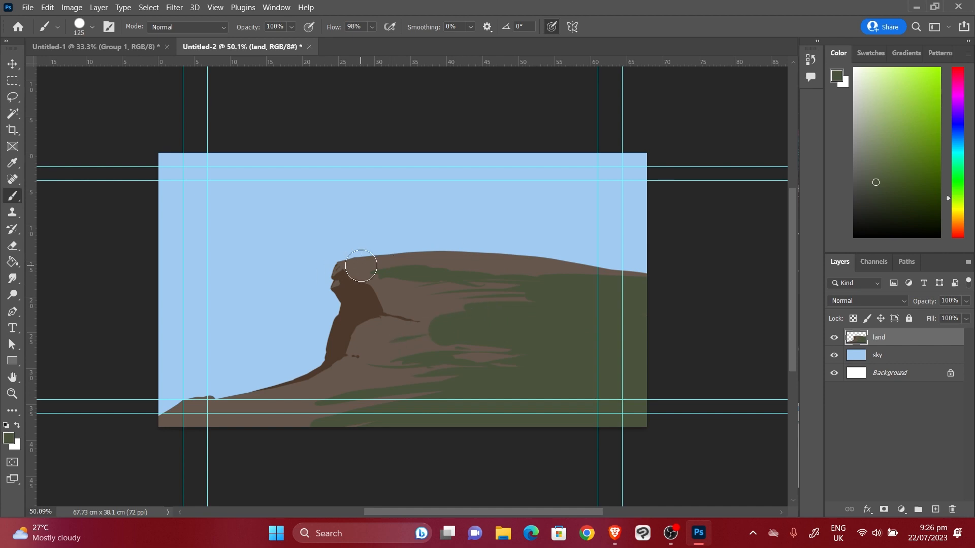
Try a thinner green stroke along the cliff top, then undo it
{"action": "key", "text": "bracketleft"}
{"action": "key", "text": "bracketleft"}
{"action": "key", "text": "bracketleft"}
{"action": "key", "text": "bracketleft"}
{"action": "key", "text": "bracketleft"}
{"action": "mouse_move", "coordinate": [336, 260]}
{"action": "left_mouse_down"}
{"action": "mouse_move", "coordinate": [345, 266]}
{"action": "mouse_move", "coordinate": [366, 284]}
{"action": "mouse_move", "coordinate": [402, 278]}
{"action": "mouse_move", "coordinate": [352, 277]}
{"action": "mouse_move", "coordinate": [376, 262]}
{"action": "mouse_move", "coordinate": [336, 263]}
{"action": "mouse_move", "coordinate": [375, 257]}
{"action": "left_mouse_up"}
{"action": "key", "text": "ctrl+z"}
{"action": "left_click", "coordinate": [883, 166]}
{"action": "left_click", "coordinate": [900, 147]}
{"action": "left_click_drag", "start_coordinate": [359, 262], "coordinate": [400, 259]}
{"action": "left_click_drag", "start_coordinate": [558, 280], "coordinate": [637, 283]}
{"action": "left_click", "coordinate": [595, 282]}
{"action": "left_click_drag", "start_coordinate": [470, 328], "coordinate": [509, 323]}
{"action": "left_click_drag", "start_coordinate": [485, 325], "coordinate": [608, 314]}
{"action": "left_click_drag", "start_coordinate": [618, 310], "coordinate": [641, 310]}
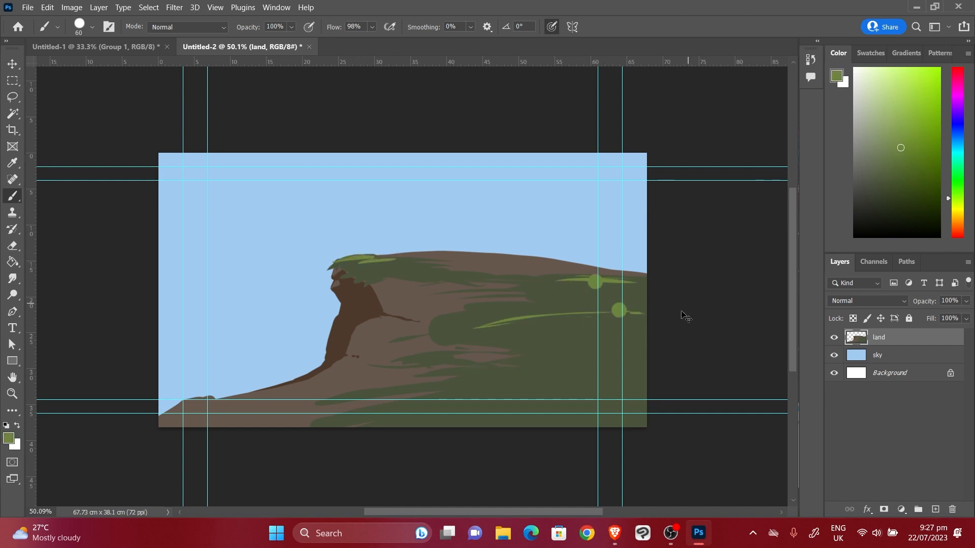
{"action": "key", "text": "ctrl+z"}
{"action": "key", "text": "ctrl+z"}
{"action": "key", "text": "ctrl+z"}
{"action": "key", "text": "ctrl+z"}
{"action": "left_click", "coordinate": [904, 173]}
{"action": "left_click_drag", "start_coordinate": [585, 290], "coordinate": [641, 290]}
{"action": "left_click_drag", "start_coordinate": [363, 263], "coordinate": [439, 266]}
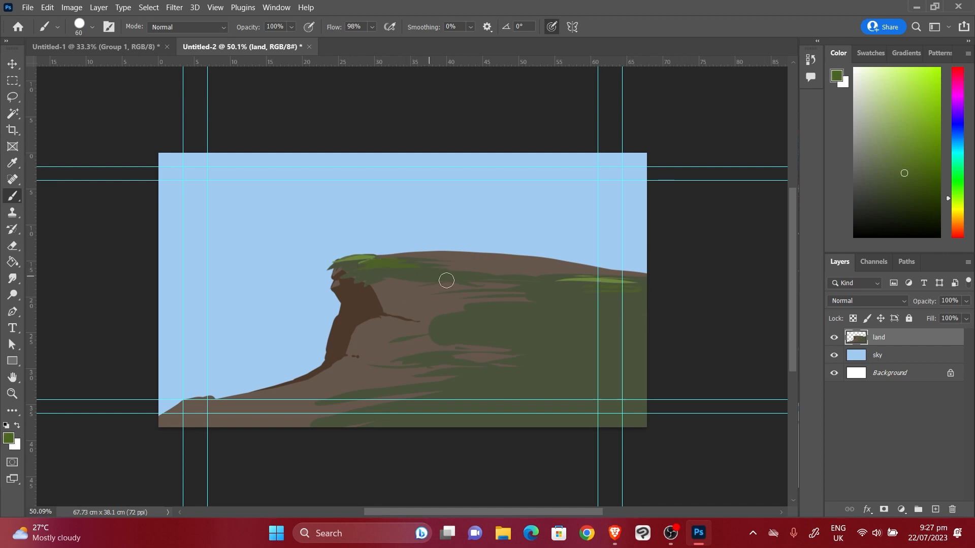
{"action": "mouse_move", "coordinate": [467, 306]}
{"action": "left_mouse_down"}
{"action": "mouse_move", "coordinate": [641, 306]}
{"action": "mouse_move", "coordinate": [641, 316]}
{"action": "left_mouse_up"}
{"action": "left_click_drag", "start_coordinate": [476, 331], "coordinate": [645, 332]}
{"action": "mouse_move", "coordinate": [519, 288]}
{"action": "left_mouse_down"}
{"action": "mouse_move", "coordinate": [649, 280]}
{"action": "mouse_move", "coordinate": [441, 279]}
{"action": "left_mouse_up"}
{"action": "left_click_drag", "start_coordinate": [596, 379], "coordinate": [634, 379]}
{"action": "mouse_move", "coordinate": [635, 392]}
{"action": "left_mouse_down"}
{"action": "mouse_move", "coordinate": [455, 422]}
{"action": "mouse_move", "coordinate": [645, 419]}
{"action": "left_mouse_up"}
{"action": "mouse_move", "coordinate": [644, 278]}
{"action": "left_mouse_down"}
{"action": "mouse_move", "coordinate": [406, 257]}
{"action": "mouse_move", "coordinate": [561, 279]}
{"action": "mouse_move", "coordinate": [660, 273]}
{"action": "mouse_move", "coordinate": [491, 261]}
{"action": "left_mouse_up"}
{"action": "left_click", "coordinate": [909, 143]}
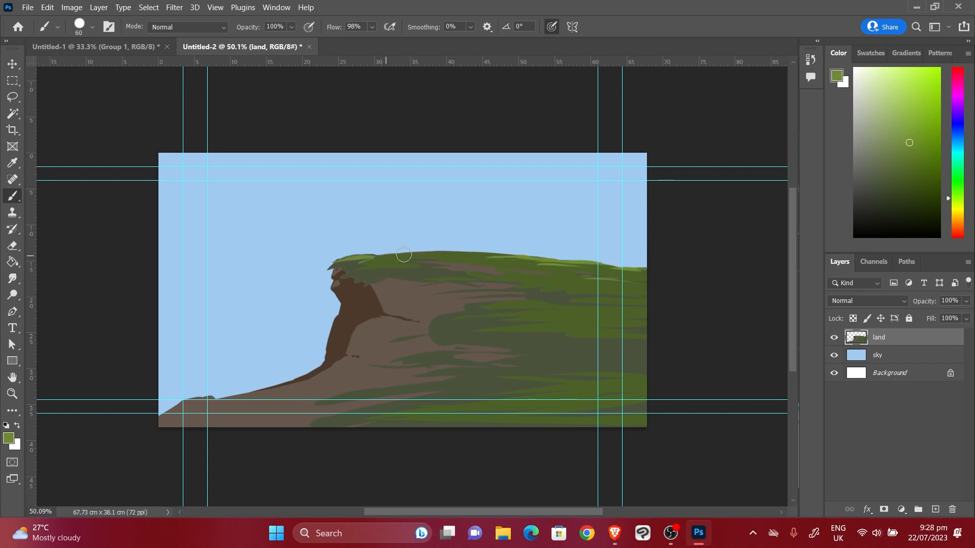
{"action": "left_click_drag", "start_coordinate": [405, 258], "coordinate": [506, 258]}
{"action": "left_click_drag", "start_coordinate": [464, 254], "coordinate": [377, 255]}
{"action": "mouse_move", "coordinate": [486, 263]}
{"action": "left_mouse_down"}
{"action": "mouse_move", "coordinate": [570, 265]}
{"action": "mouse_move", "coordinate": [477, 263]}
{"action": "left_mouse_up"}
{"action": "left_click_drag", "start_coordinate": [523, 281], "coordinate": [660, 295]}
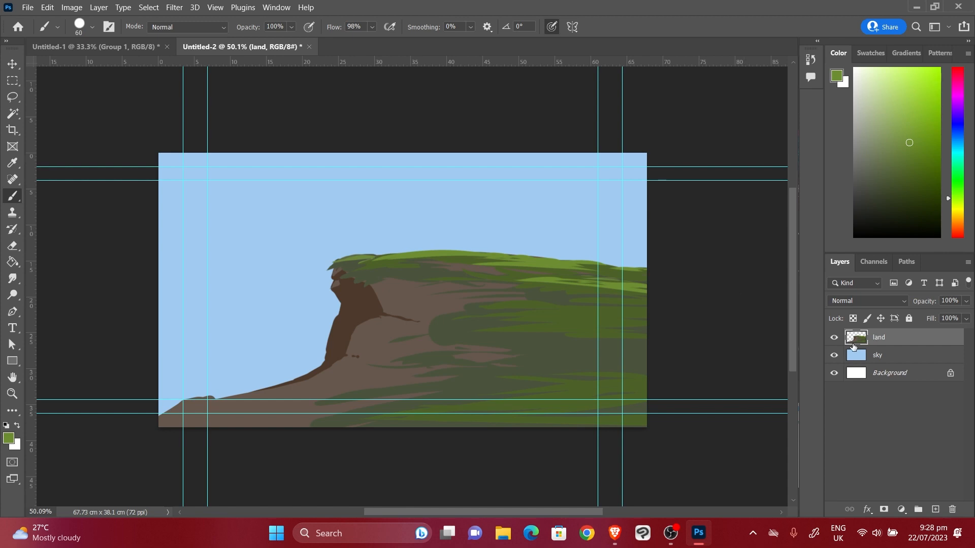
{"action": "left_click", "coordinate": [834, 338]}
{"action": "left_click", "coordinate": [834, 338]}
{"action": "left_click", "coordinate": [834, 355]}
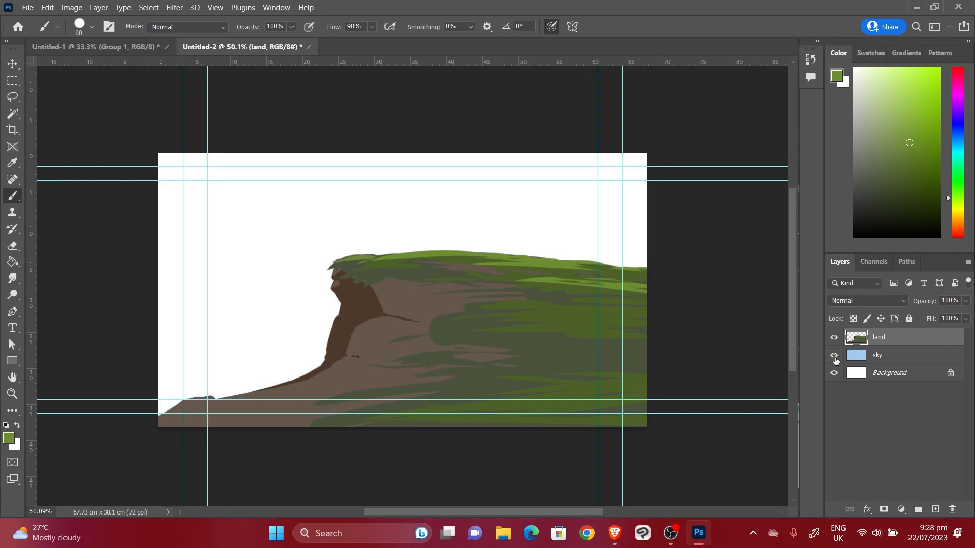
{"action": "left_click", "coordinate": [834, 355]}
{"action": "left_click", "coordinate": [834, 355]}
{"action": "left_click", "coordinate": [834, 356]}
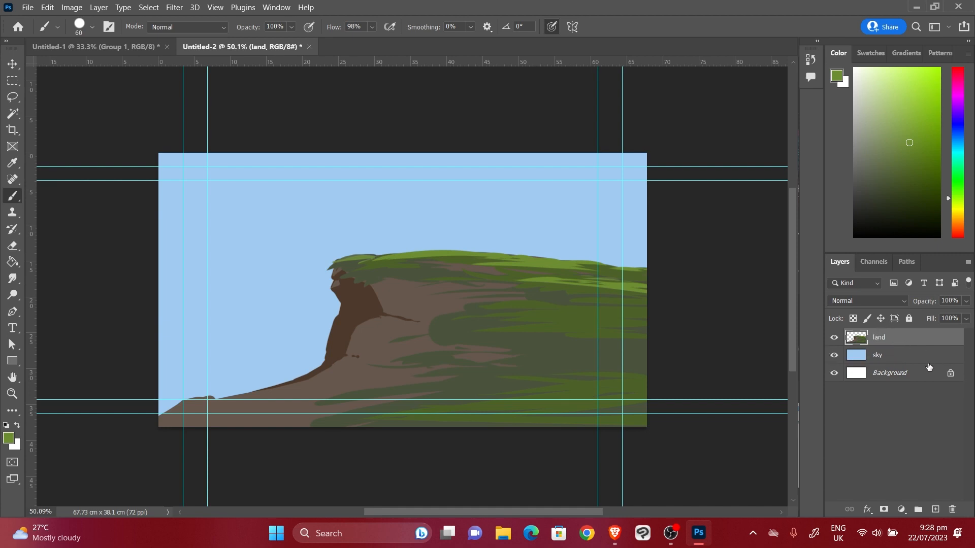
Add a new layer above land and choose a dark brown for the trunk
{"action": "left_click", "coordinate": [935, 510]}
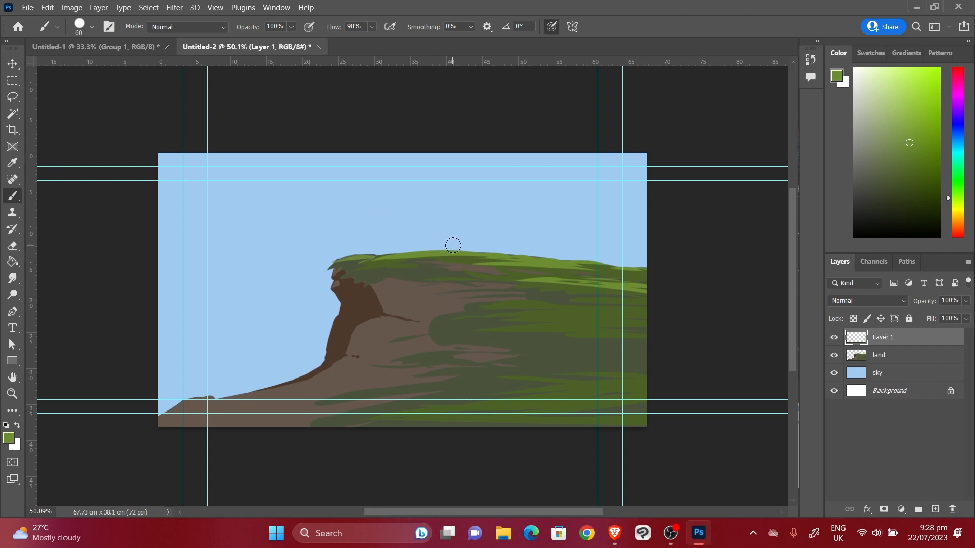
{"action": "key", "text": "bracketleft"}
{"action": "key", "text": "bracketleft"}
{"action": "key", "text": "bracketleft"}
{"action": "key", "text": "bracketleft"}
{"action": "left_click", "coordinate": [907, 206]}
{"action": "left_click", "coordinate": [891, 201]}
{"action": "left_click_drag", "start_coordinate": [958, 198], "coordinate": [951, 222]}
{"action": "left_click_drag", "start_coordinate": [893, 180], "coordinate": [882, 181]}
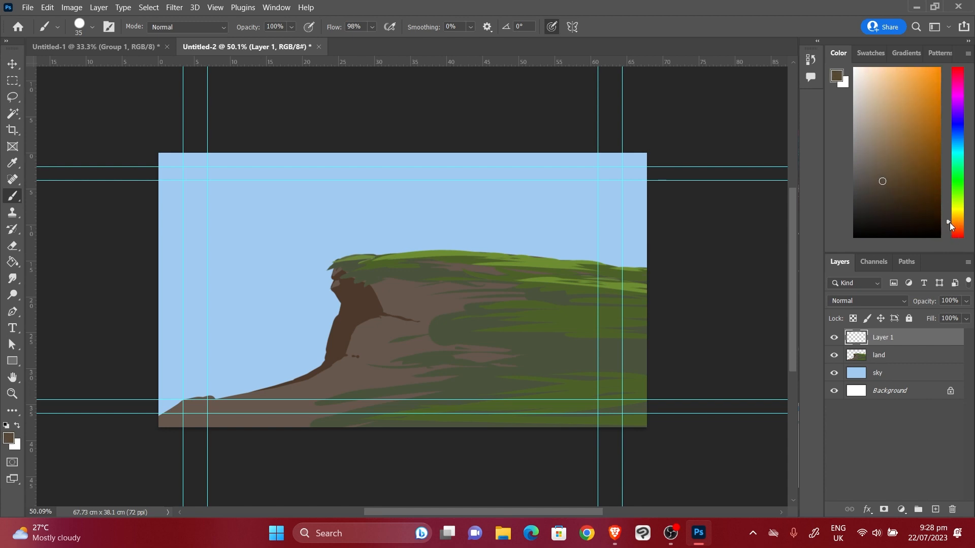
{"action": "left_click", "coordinate": [949, 223]}
Paint the brown tree trunk on the cliff top with branches spreading left and right
{"action": "left_click_drag", "start_coordinate": [451, 267], "coordinate": [452, 217]}
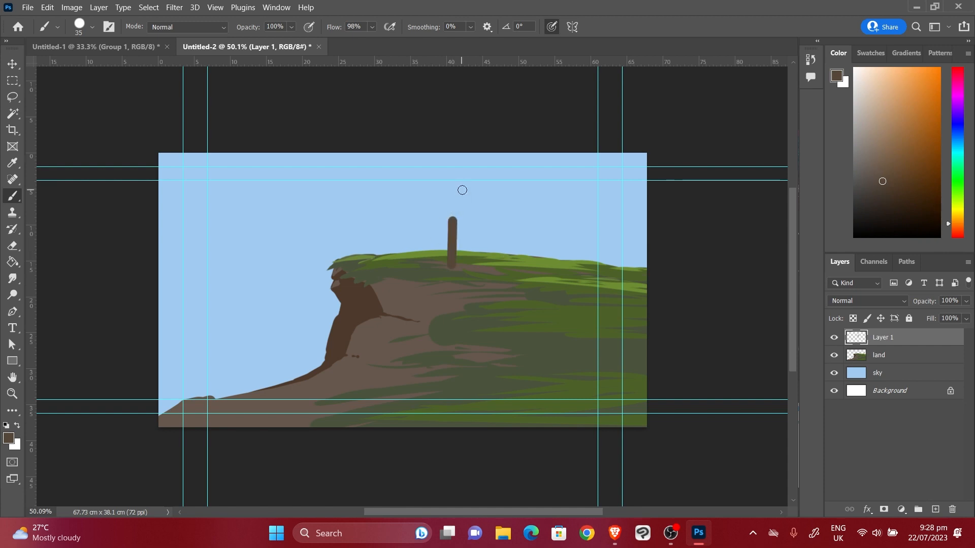
{"action": "key", "text": "ctrl+z"}
{"action": "left_click", "coordinate": [873, 188]}
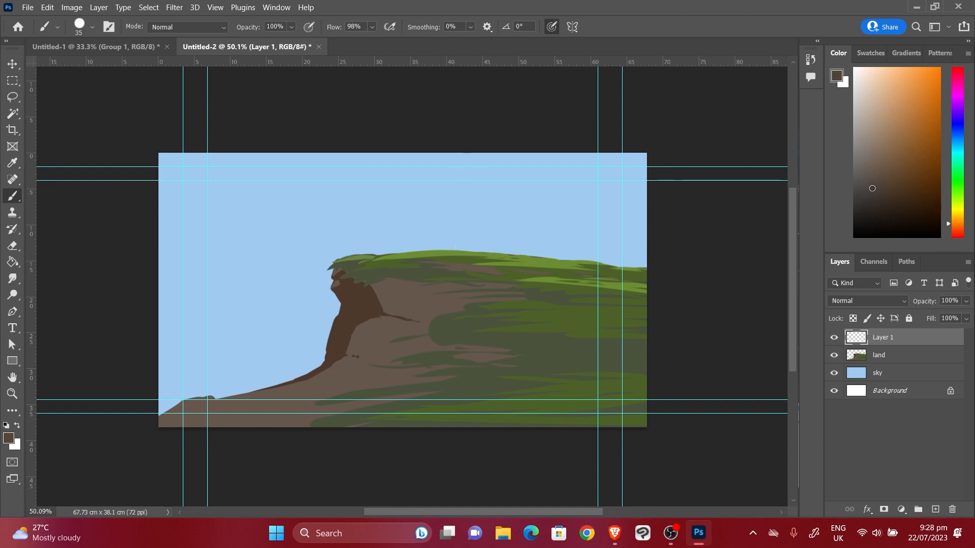
{"action": "left_click", "coordinate": [869, 185]}
{"action": "mouse_move", "coordinate": [448, 259]}
{"action": "left_mouse_down"}
{"action": "mouse_move", "coordinate": [434, 222]}
{"action": "mouse_move", "coordinate": [447, 266]}
{"action": "mouse_move", "coordinate": [432, 201]}
{"action": "mouse_move", "coordinate": [415, 223]}
{"action": "mouse_move", "coordinate": [390, 210]}
{"action": "mouse_move", "coordinate": [454, 267]}
{"action": "left_mouse_up"}
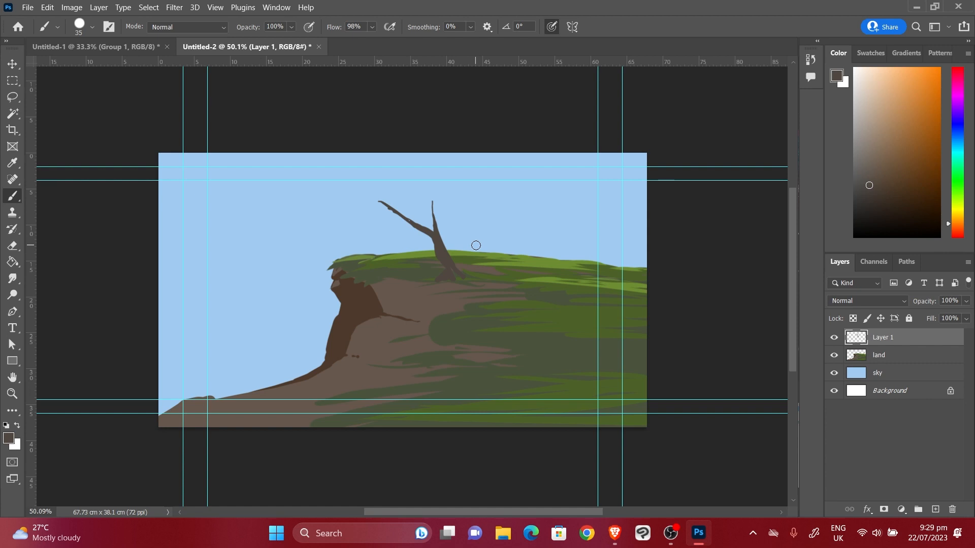
{"action": "mouse_move", "coordinate": [351, 216]}
{"action": "left_mouse_down"}
{"action": "mouse_move", "coordinate": [420, 225]}
{"action": "mouse_move", "coordinate": [432, 191]}
{"action": "left_mouse_up"}
{"action": "left_click_drag", "start_coordinate": [397, 230], "coordinate": [368, 220]}
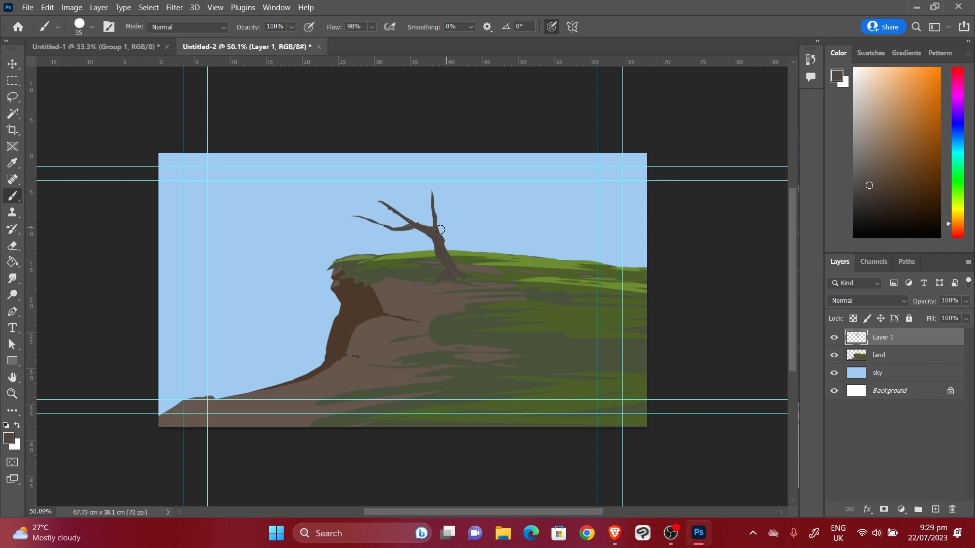
{"action": "left_click_drag", "start_coordinate": [444, 241], "coordinate": [483, 191]}
{"action": "left_click_drag", "start_coordinate": [446, 242], "coordinate": [478, 221]}
{"action": "left_click_drag", "start_coordinate": [491, 216], "coordinate": [508, 209]}
Sample dark green from the grass and paint the canopy over the branches with a larger brush
{"action": "left_click", "coordinate": [579, 357], "text": "alt"}
{"action": "key", "text": "bracketright"}
{"action": "key", "text": "bracketright"}
{"action": "key", "text": "bracketright"}
{"action": "key", "text": "bracketright"}
{"action": "mouse_move", "coordinate": [355, 209]}
{"action": "left_mouse_down"}
{"action": "mouse_move", "coordinate": [379, 203]}
{"action": "mouse_move", "coordinate": [333, 221]}
{"action": "left_mouse_up"}
{"action": "left_click_drag", "start_coordinate": [487, 196], "coordinate": [457, 204]}
{"action": "left_click_drag", "start_coordinate": [373, 195], "coordinate": [467, 185]}
{"action": "left_click_drag", "start_coordinate": [523, 208], "coordinate": [499, 206]}
{"action": "left_click_drag", "start_coordinate": [429, 178], "coordinate": [492, 189]}
{"action": "left_click_drag", "start_coordinate": [391, 203], "coordinate": [353, 219]}
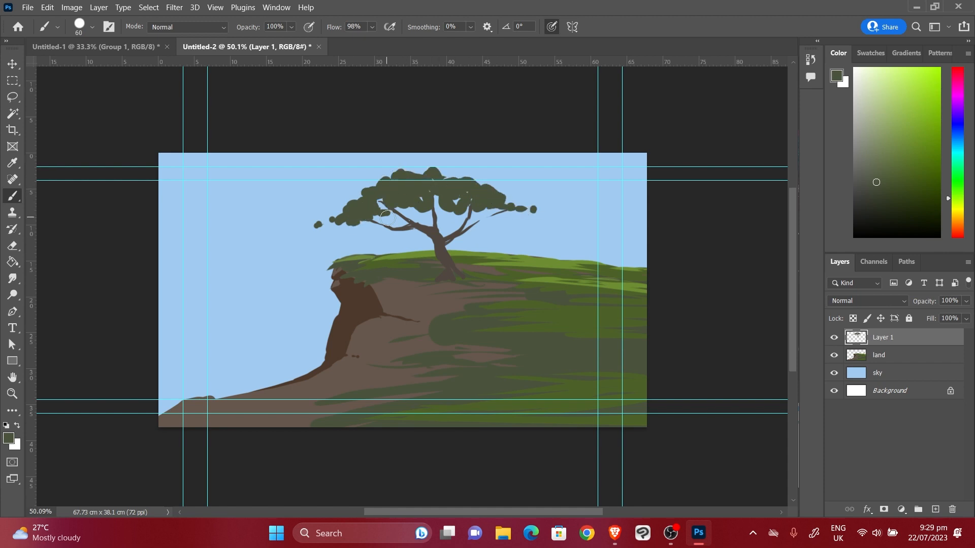
{"action": "left_click_drag", "start_coordinate": [441, 203], "coordinate": [498, 216]}
{"action": "left_click_drag", "start_coordinate": [529, 209], "coordinate": [500, 203]}
Sample lighter greens and paint highlights and foliage bumps along the canopy top
{"action": "left_click", "coordinate": [553, 306], "text": "alt"}
{"action": "mouse_move", "coordinate": [360, 201]}
{"action": "left_mouse_down"}
{"action": "mouse_move", "coordinate": [417, 172]}
{"action": "mouse_move", "coordinate": [488, 175]}
{"action": "left_mouse_up"}
{"action": "left_click_drag", "start_coordinate": [488, 175], "coordinate": [525, 209]}
{"action": "left_click_drag", "start_coordinate": [472, 199], "coordinate": [444, 207]}
{"action": "left_click", "coordinate": [560, 260], "text": "alt"}
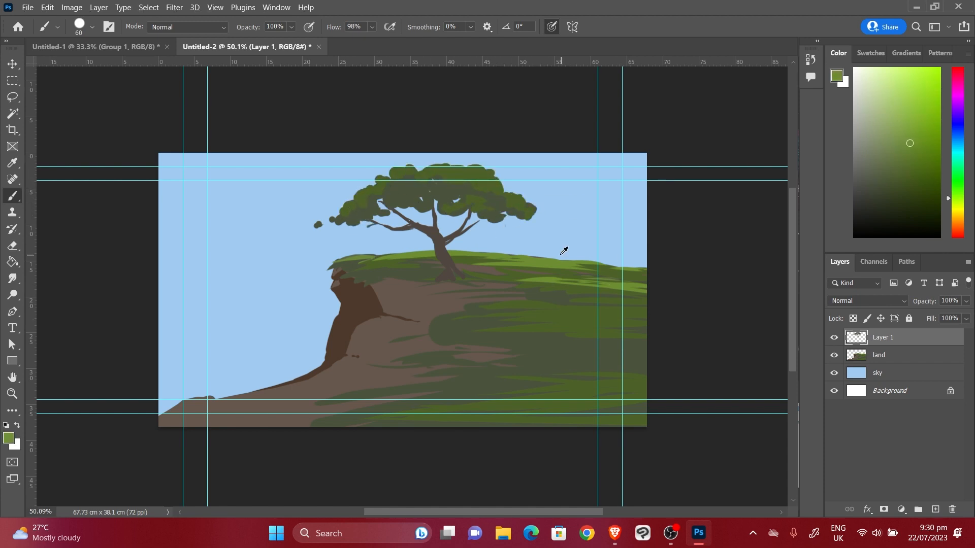
{"action": "left_click_drag", "start_coordinate": [483, 179], "coordinate": [496, 180]}
{"action": "mouse_move", "coordinate": [375, 187]}
{"action": "left_mouse_down"}
{"action": "mouse_move", "coordinate": [335, 208]}
{"action": "mouse_move", "coordinate": [350, 199]}
{"action": "left_mouse_up"}
{"action": "left_click_drag", "start_coordinate": [388, 192], "coordinate": [361, 207]}
{"action": "left_click_drag", "start_coordinate": [500, 192], "coordinate": [533, 209]}
{"action": "left_click_drag", "start_coordinate": [482, 165], "coordinate": [409, 164]}
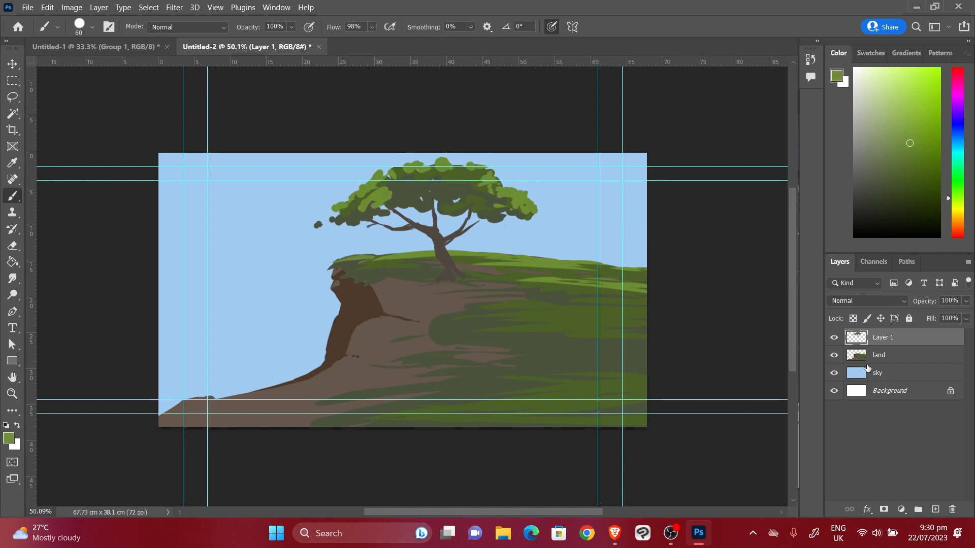
{"action": "left_click", "coordinate": [898, 357]}
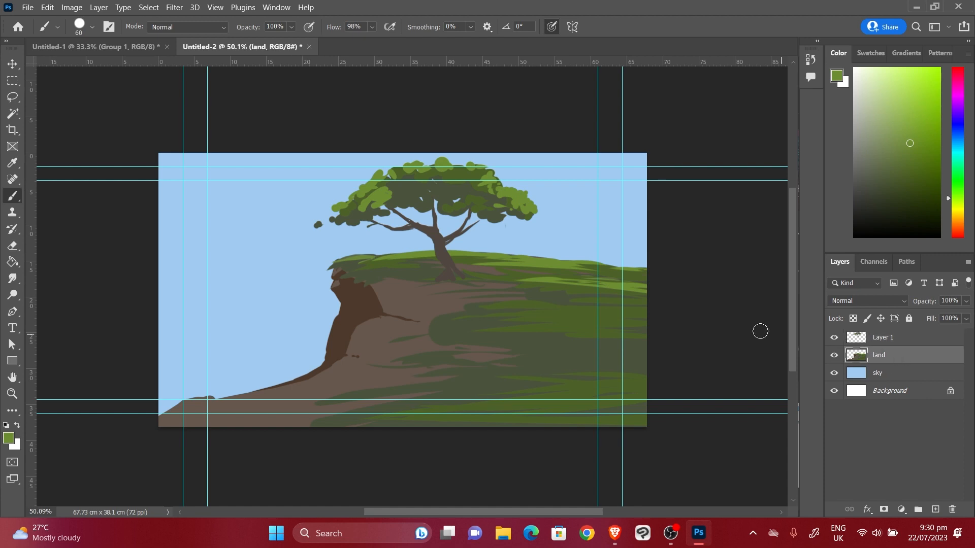
Select the tree and land layers and nudge them down three Shift+Down steps
{"action": "left_click", "coordinate": [924, 337], "text": "shift"}
{"action": "left_click", "coordinate": [13, 65]}
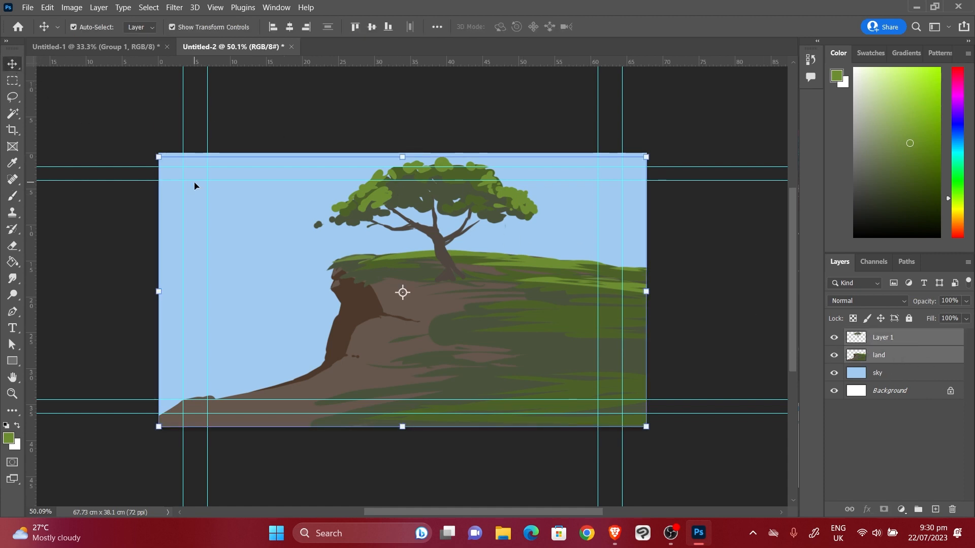
{"action": "key", "text": "shift+Down"}
{"action": "key", "text": "shift+Down"}
{"action": "key", "text": "shift+Down"}
{"action": "key", "text": "shift+Down"}
{"action": "key", "text": "shift+Down"}
{"action": "key", "text": "shift+Down"}
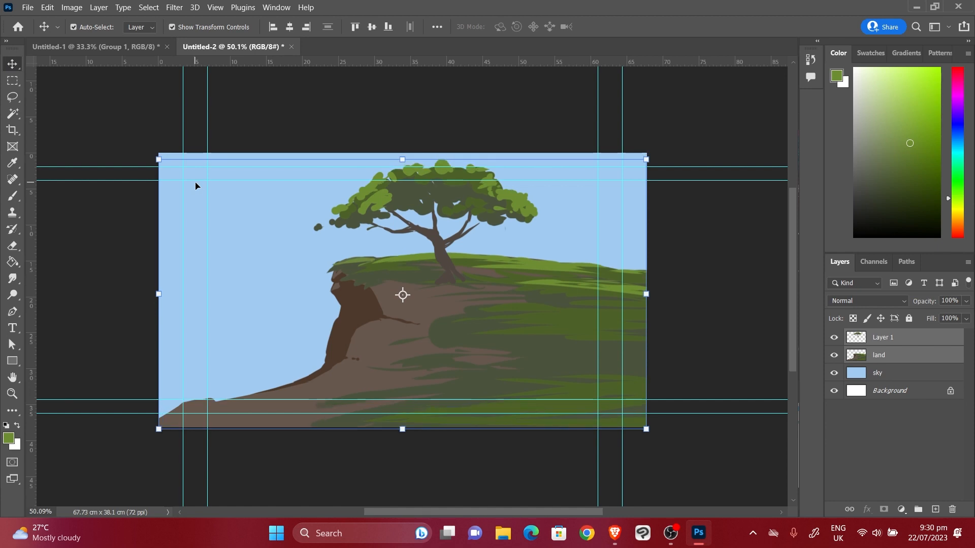
{"action": "key", "text": "shift+Down"}
{"action": "key", "text": "shift+Down"}
{"action": "key", "text": "shift+Down"}
{"action": "key", "text": "shift+Down"}
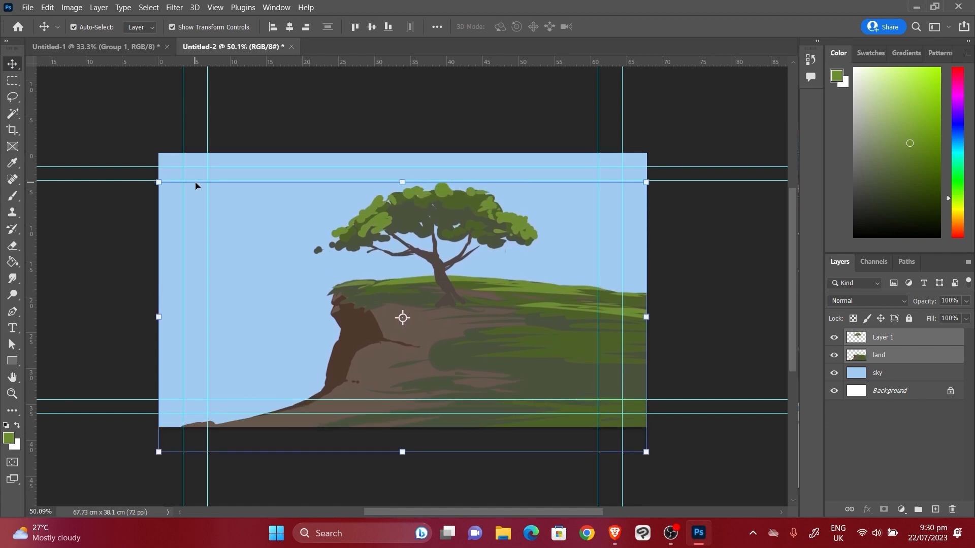
{"action": "key", "text": "shift+Down"}
{"action": "key", "text": "shift+Down"}
{"action": "key", "text": "shift+Down"}
{"action": "key", "text": "shift+Down"}
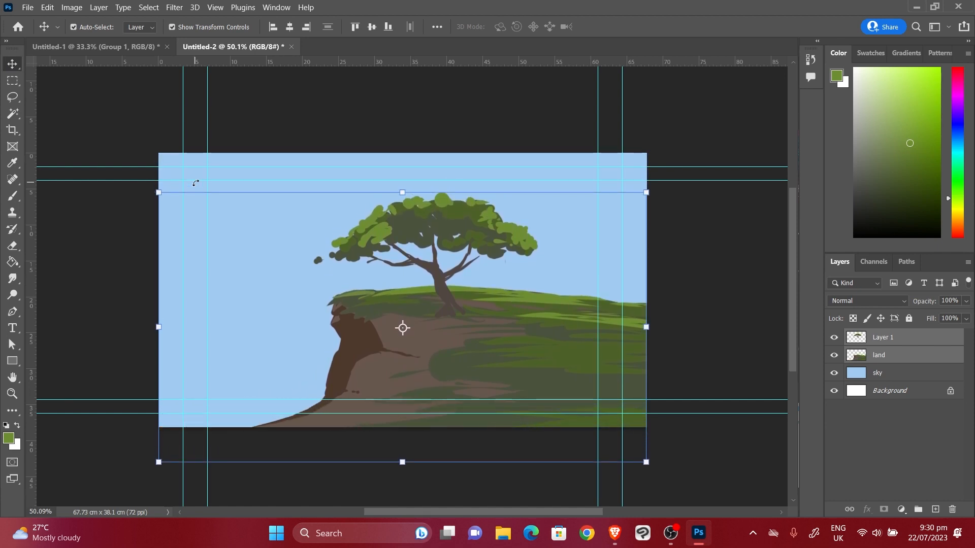
{"action": "left_click", "coordinate": [13, 96]}
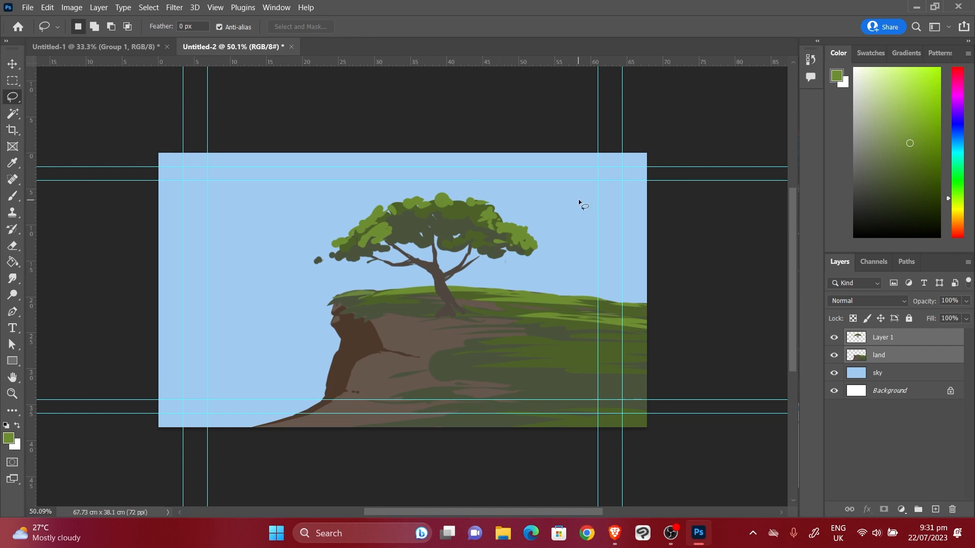
Toggle the tree, land and sky layers' visibility to check the scene, then select land
{"action": "left_click", "coordinate": [834, 338]}
{"action": "left_click", "coordinate": [834, 338]}
{"action": "left_click", "coordinate": [833, 356]}
{"action": "left_click", "coordinate": [834, 357]}
{"action": "left_click", "coordinate": [834, 373]}
{"action": "left_click", "coordinate": [834, 373]}
{"action": "left_click", "coordinate": [900, 358]}
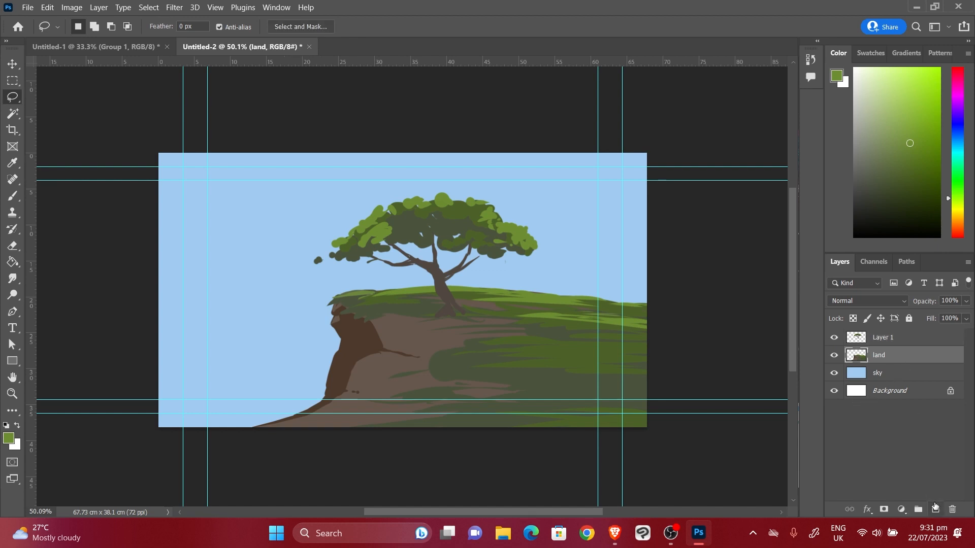
Add a new Layer 2 above land, set a smaller black brush, and start renaming it
{"action": "left_click", "coordinate": [934, 509]}
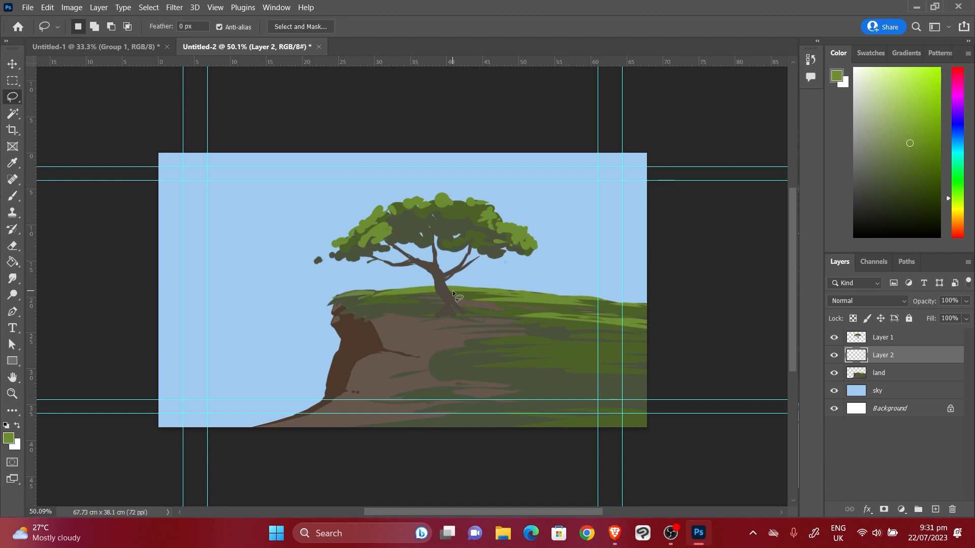
{"action": "key", "text": "b"}
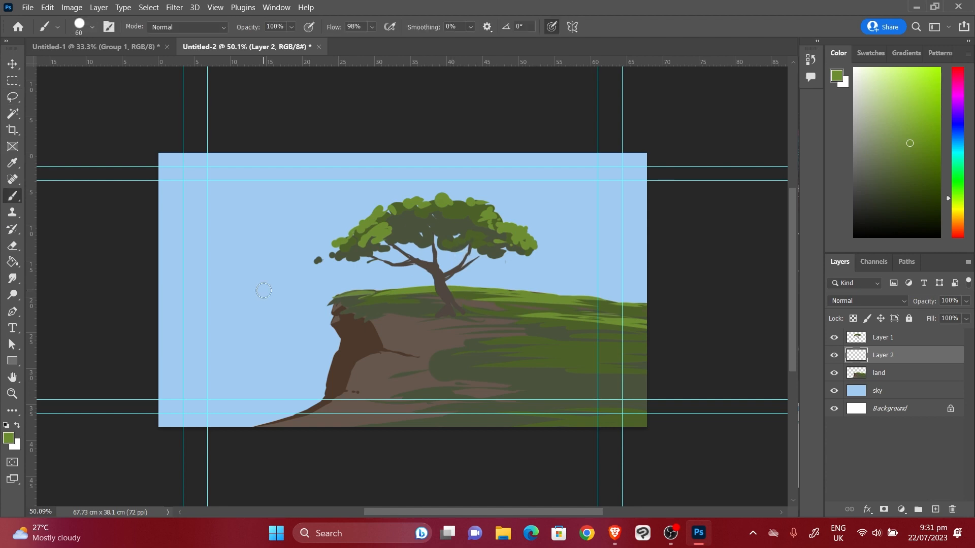
{"action": "key", "text": "d"}
{"action": "scroll", "coordinate": [528, 368], "scroll_direction": "up", "scroll_amount": 5}
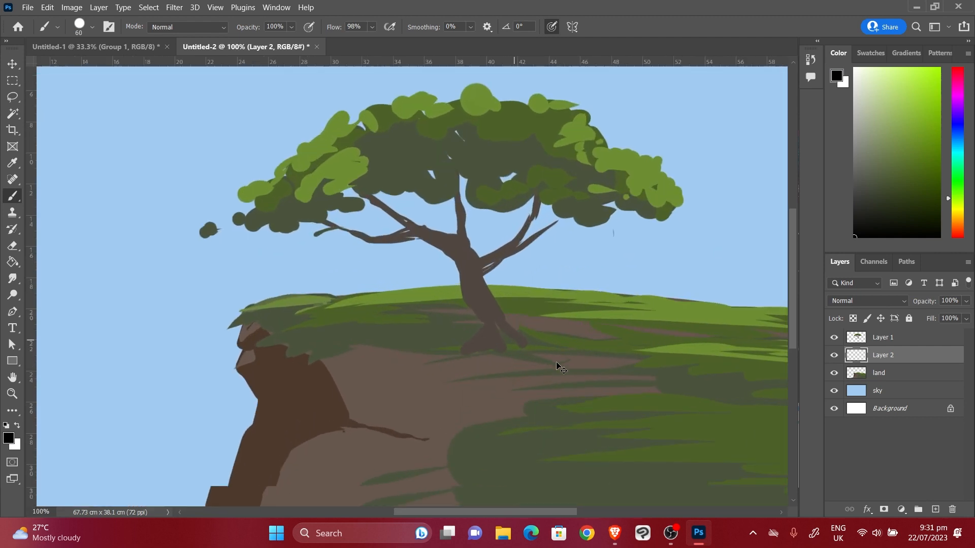
{"action": "key", "text": "bracketleft"}
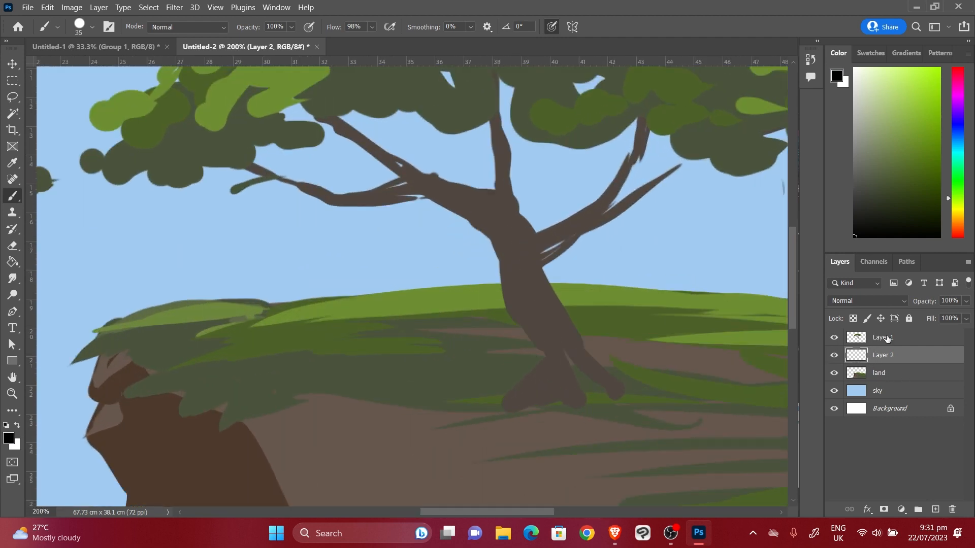
{"action": "left_click", "coordinate": [834, 338]}
{"action": "left_click", "coordinate": [835, 339]}
{"action": "left_click", "coordinate": [834, 373]}
{"action": "double_click", "coordinate": [881, 357]}
Rename the new layer to 'ch' and adjust the view of the tree
{"action": "key", "text": "BackSpace"}
{"action": "type", "text": "ch"}
{"action": "key", "text": "Return"}
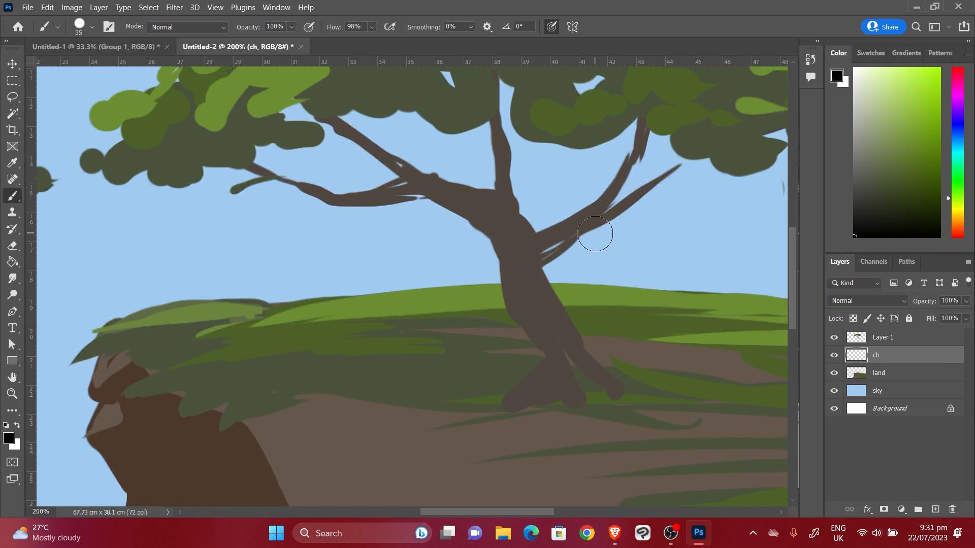
{"action": "scroll", "coordinate": [609, 239], "scroll_direction": "down", "scroll_amount": 2}
{"action": "scroll", "coordinate": [610, 239], "scroll_direction": "up", "scroll_amount": 2}
{"action": "scroll", "coordinate": [609, 239], "scroll_direction": "down", "scroll_amount": 3}
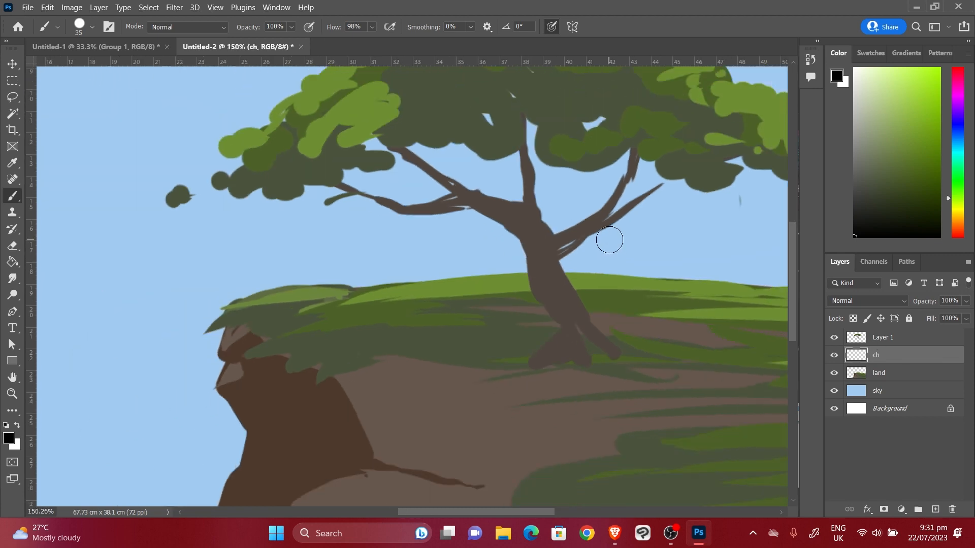
{"action": "left_click_drag", "start_coordinate": [660, 249], "coordinate": [597, 263]}
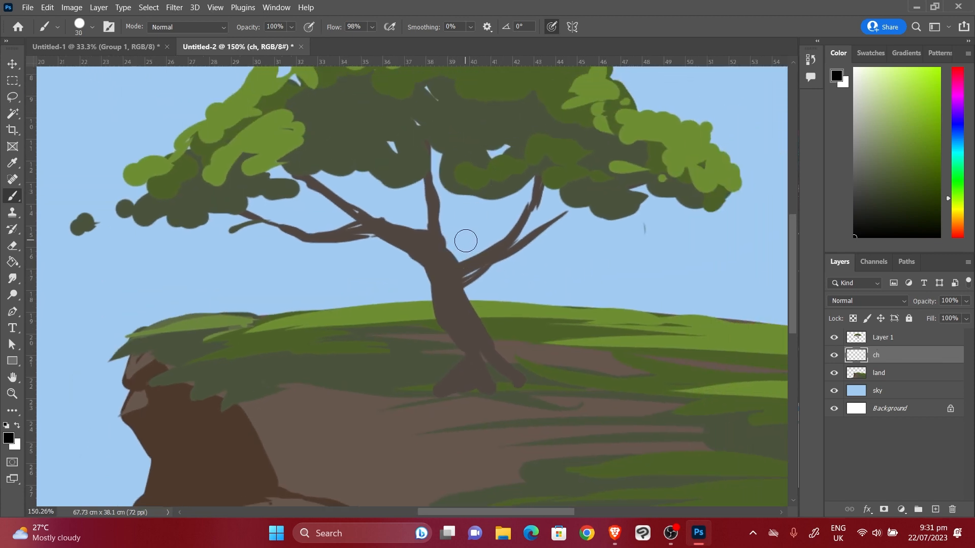
With a smaller brush, paint the stick figure's head, body, leg and both arms in black
{"action": "key", "text": "bracketleft"}
{"action": "key", "text": "bracketleft"}
{"action": "key", "text": "bracketleft"}
{"action": "mouse_move", "coordinate": [465, 222]}
{"action": "left_mouse_down"}
{"action": "mouse_move", "coordinate": [455, 223]}
{"action": "mouse_move", "coordinate": [463, 250]}
{"action": "mouse_move", "coordinate": [452, 266]}
{"action": "left_mouse_up"}
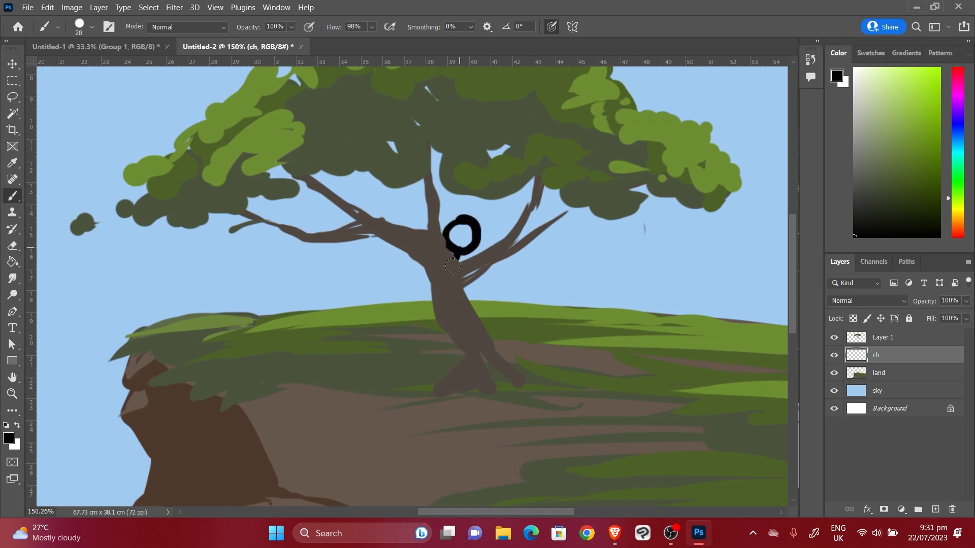
{"action": "left_click_drag", "start_coordinate": [451, 335], "coordinate": [430, 370]}
{"action": "left_click_drag", "start_coordinate": [453, 279], "coordinate": [416, 311]}
{"action": "left_click_drag", "start_coordinate": [455, 278], "coordinate": [491, 307]}
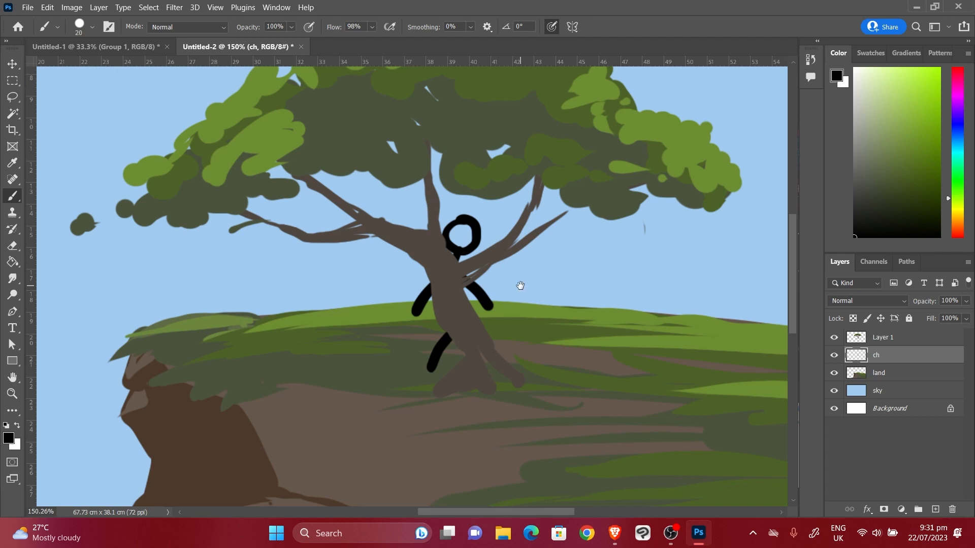
Pan and zoom to 100%, then hide and reshow Layer 1 to check the figure
{"action": "key", "text": "space"}
{"action": "left_click_drag", "start_coordinate": [665, 474], "coordinate": [660, 449]}
{"action": "key", "text": "ctrl+minus"}
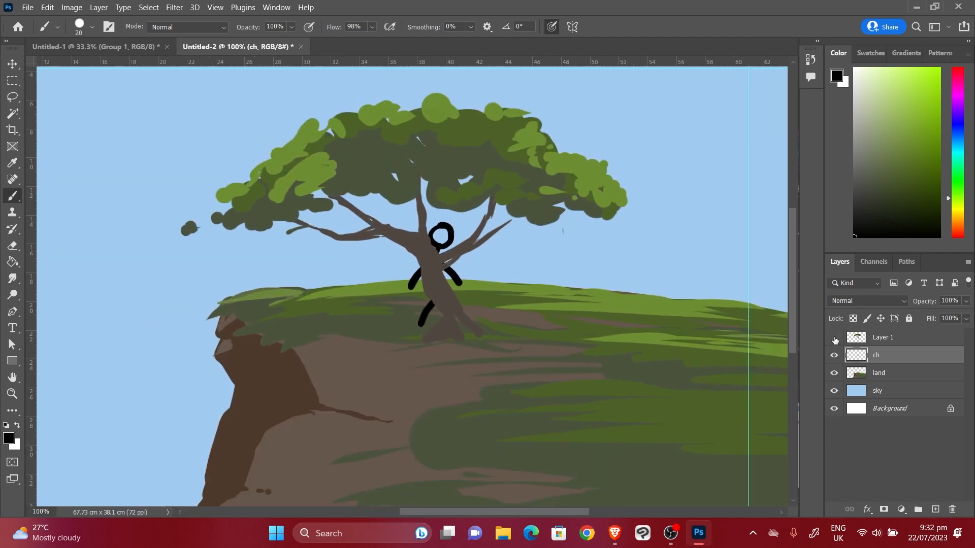
{"action": "left_click", "coordinate": [835, 338]}
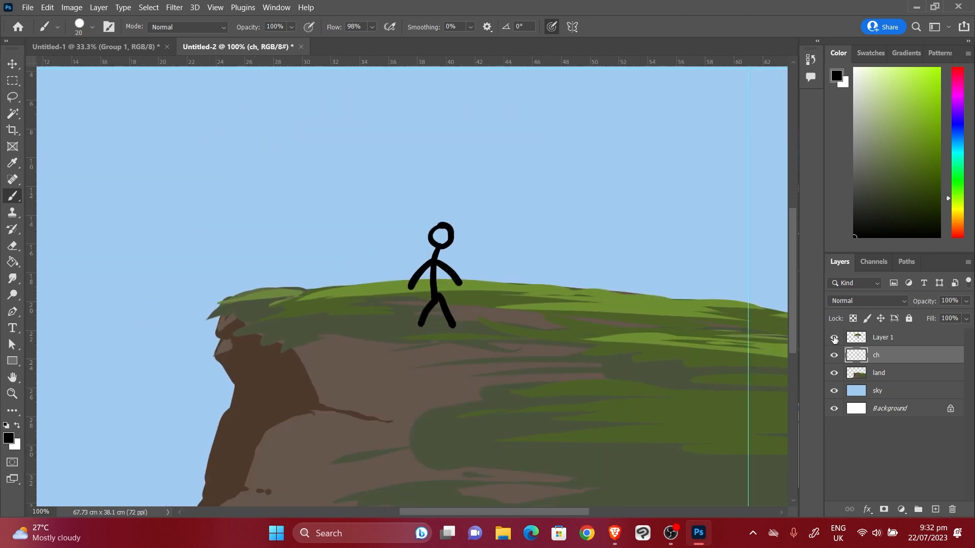
{"action": "left_click", "coordinate": [834, 338]}
With the Move tool, nudge the stick figure slightly down and right
{"action": "key", "text": "v"}
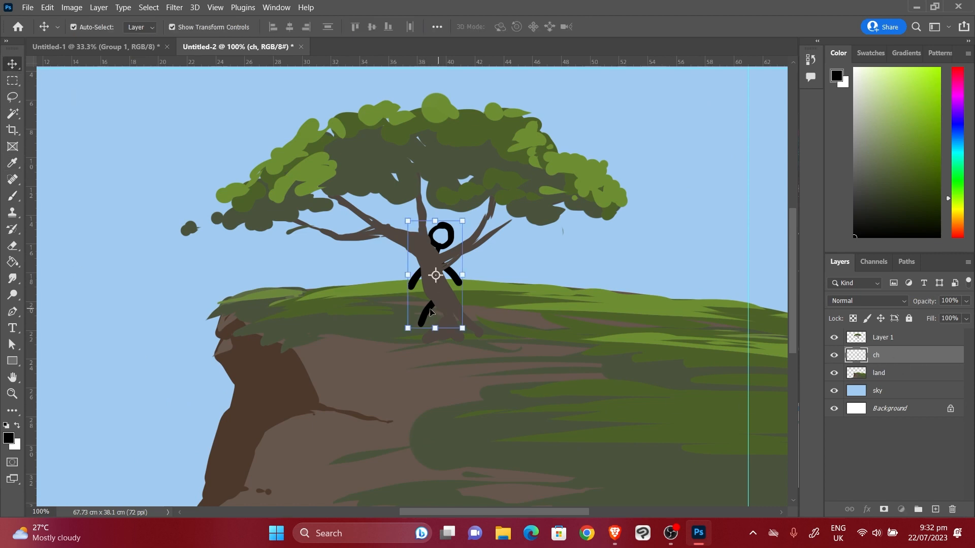
{"action": "mouse_move", "coordinate": [430, 312]}
{"action": "left_mouse_down"}
{"action": "mouse_move", "coordinate": [536, 312]}
{"action": "mouse_move", "coordinate": [375, 321]}
{"action": "mouse_move", "coordinate": [510, 311]}
{"action": "mouse_move", "coordinate": [377, 316]}
{"action": "mouse_move", "coordinate": [434, 307]}
{"action": "mouse_move", "coordinate": [548, 315]}
{"action": "mouse_move", "coordinate": [353, 319]}
{"action": "mouse_move", "coordinate": [504, 309]}
{"action": "mouse_move", "coordinate": [437, 307]}
{"action": "left_mouse_up"}
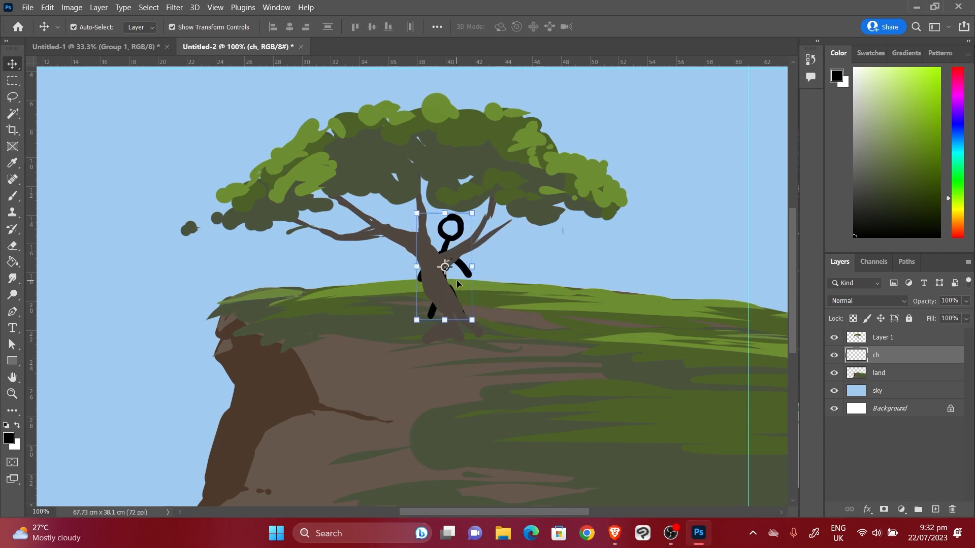
{"action": "left_click_drag", "start_coordinate": [465, 273], "coordinate": [467, 275]}
Move Layer 1 below ch, then shift the figure right and down onto the grass
{"action": "left_click", "coordinate": [903, 345]}
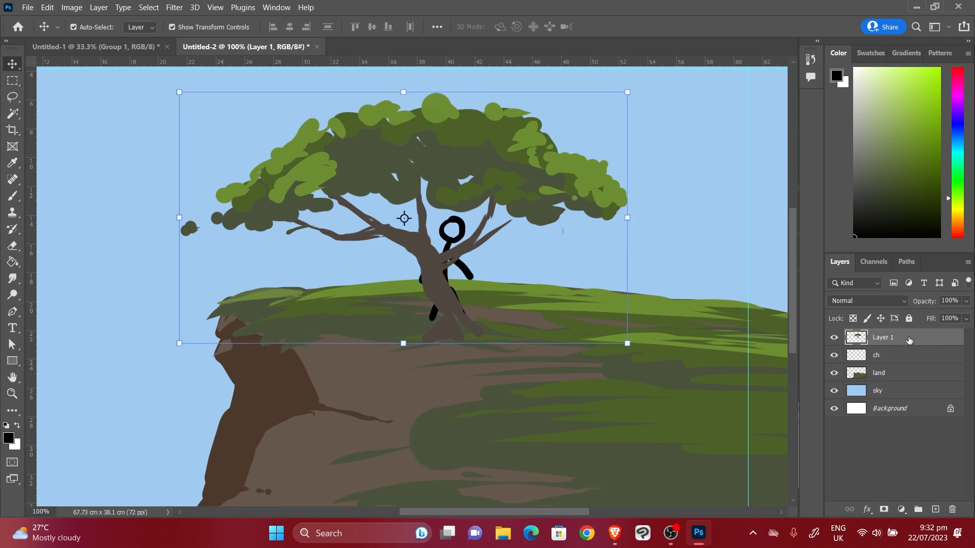
{"action": "left_click_drag", "start_coordinate": [908, 340], "coordinate": [914, 363]}
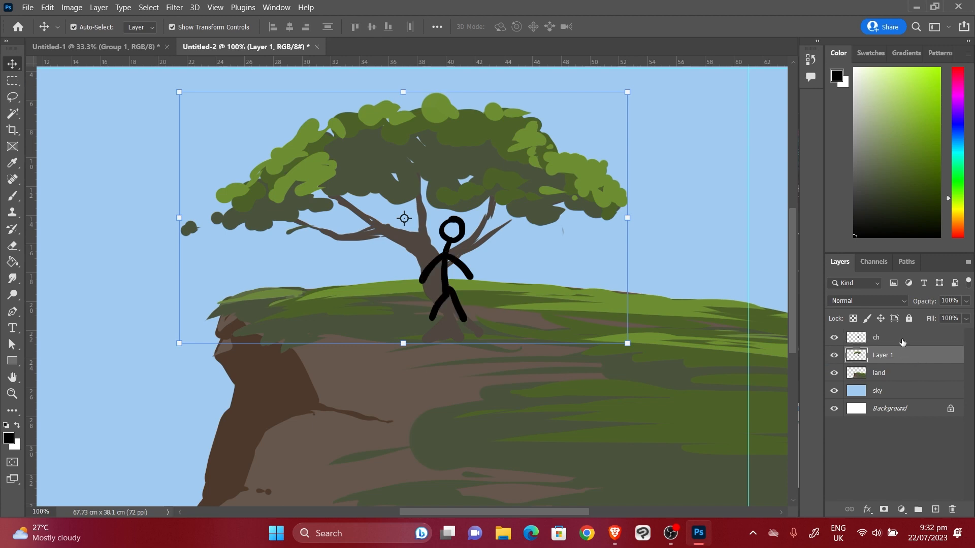
{"action": "left_click", "coordinate": [902, 342]}
{"action": "left_click_drag", "start_coordinate": [453, 297], "coordinate": [502, 325]}
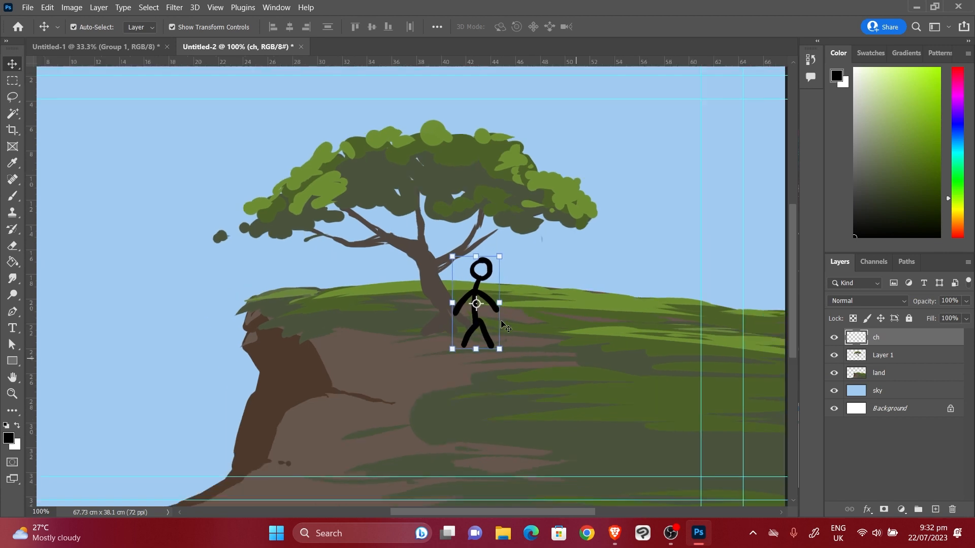
Zoom out to the whole canvas and step back and forth through the figure's edit history
{"action": "key", "text": "ctrl+minus"}
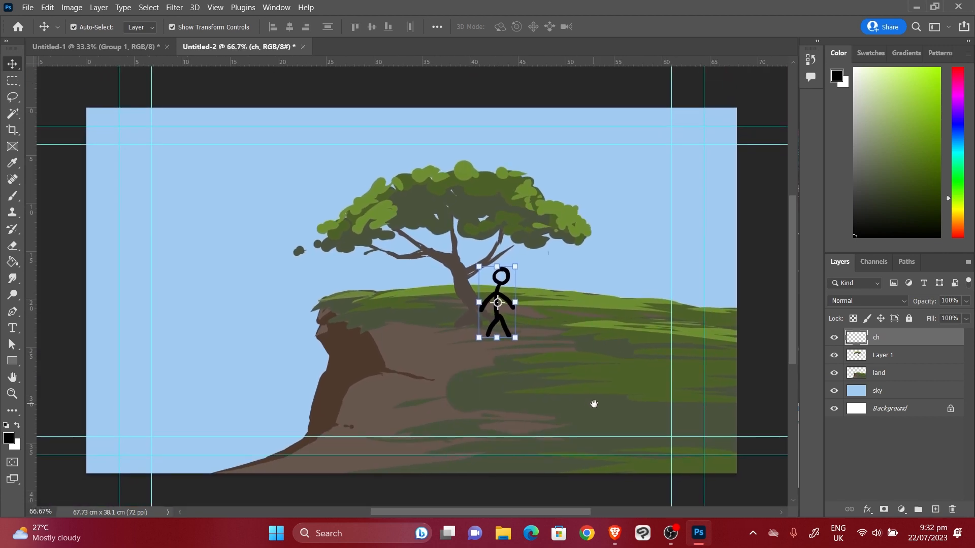
{"action": "left_click_drag", "start_coordinate": [500, 321], "coordinate": [504, 322]}
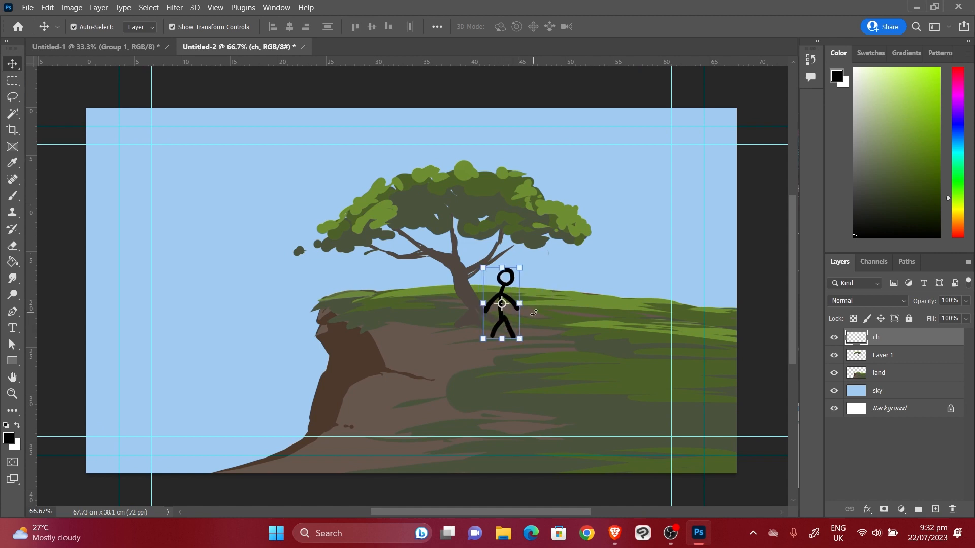
{"action": "key", "text": "ctrl+z"}
{"action": "key", "text": "ctrl+bracketleft"}
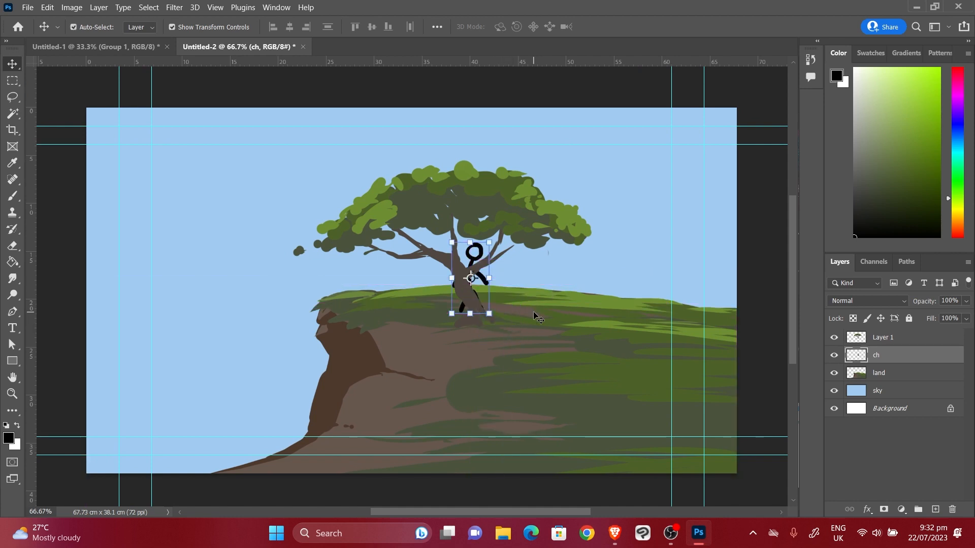
{"action": "key", "text": "ctrl+z"}
{"action": "key", "text": "ctrl+z"}
{"action": "key", "text": "ctrl+z"}
{"action": "key", "text": "ctrl+z"}
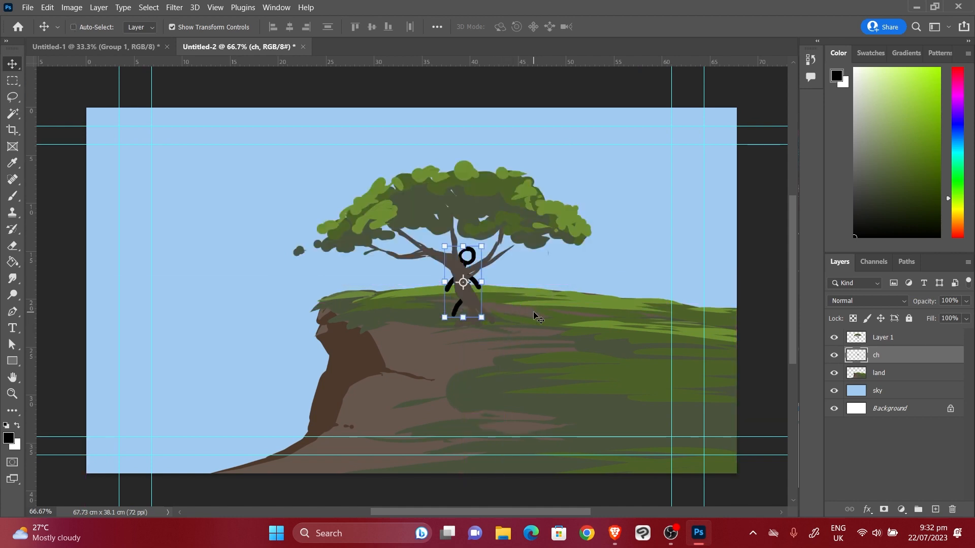
{"action": "key", "text": "ctrl+z"}
{"action": "key", "text": "ctrl+z"}
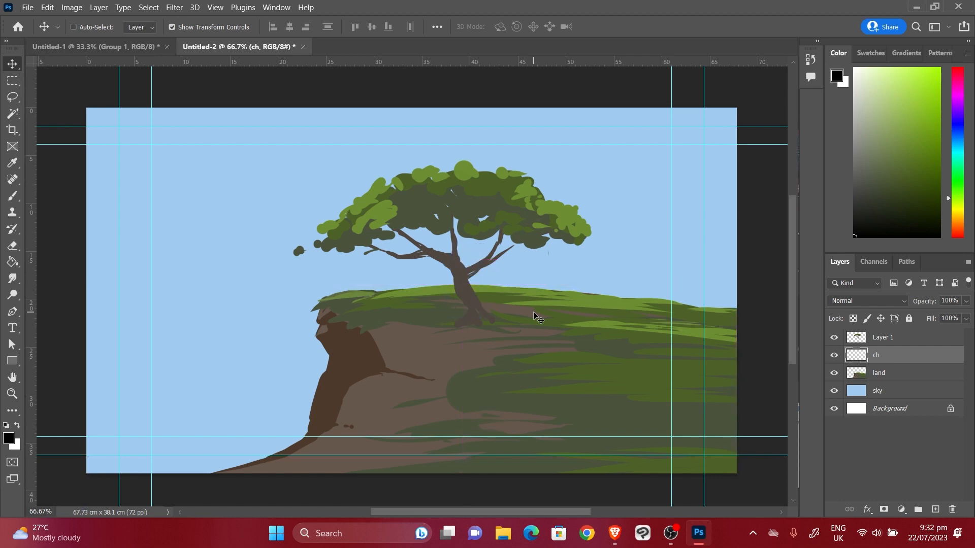
{"action": "key", "text": "ctrl+shift+z"}
{"action": "key", "text": "ctrl+shift+z"}
{"action": "key", "text": "ctrl+shift+z"}
{"action": "key", "text": "ctrl+shift+z"}
{"action": "key", "text": "ctrl+shift+z"}
{"action": "key", "text": "ctrl+shift+z"}
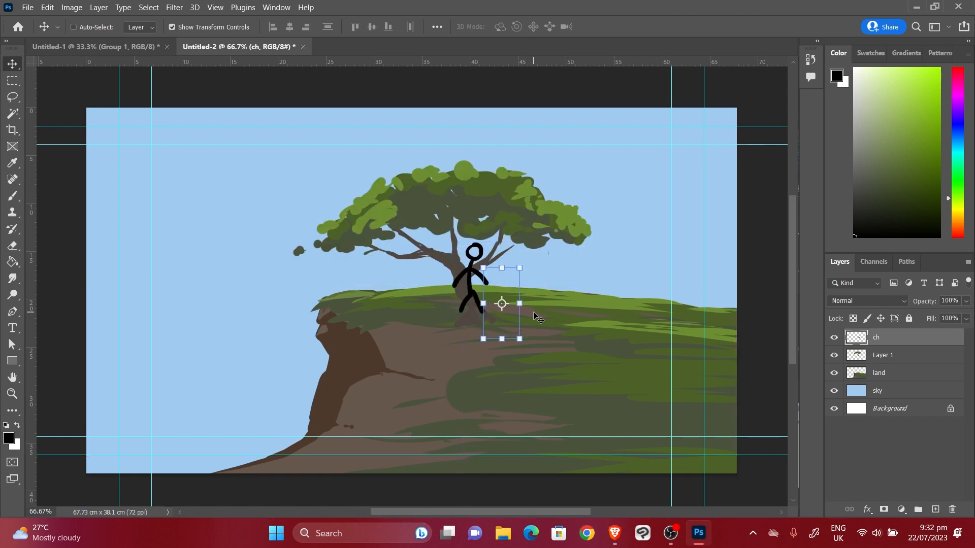
Place the ch layer below Layer 1 and keep ch selected
{"action": "left_click_drag", "start_coordinate": [884, 344], "coordinate": [901, 363]}
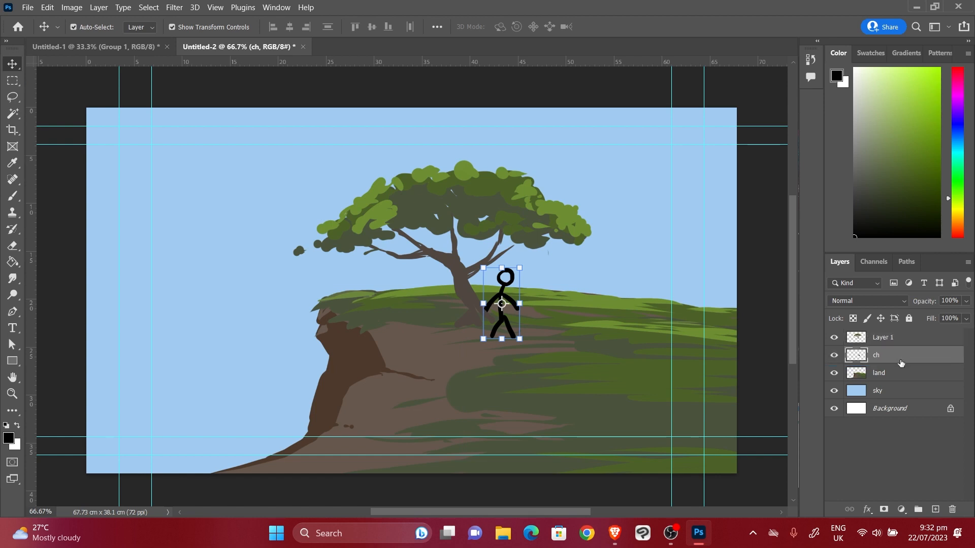
{"action": "left_click", "coordinate": [894, 339]}
{"action": "left_click", "coordinate": [877, 356]}
Drag the stick figure left and up so it stands behind the tree trunk
{"action": "left_click_drag", "start_coordinate": [504, 292], "coordinate": [453, 279]}
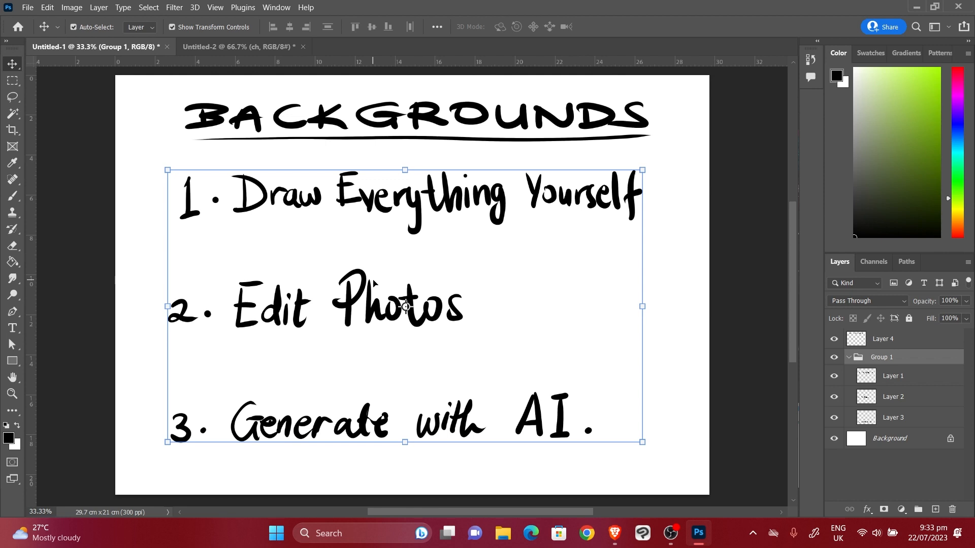
In Untitled-2, nudge the figure against the trunk, comparing briefly with Untitled-1
{"action": "left_click", "coordinate": [228, 46]}
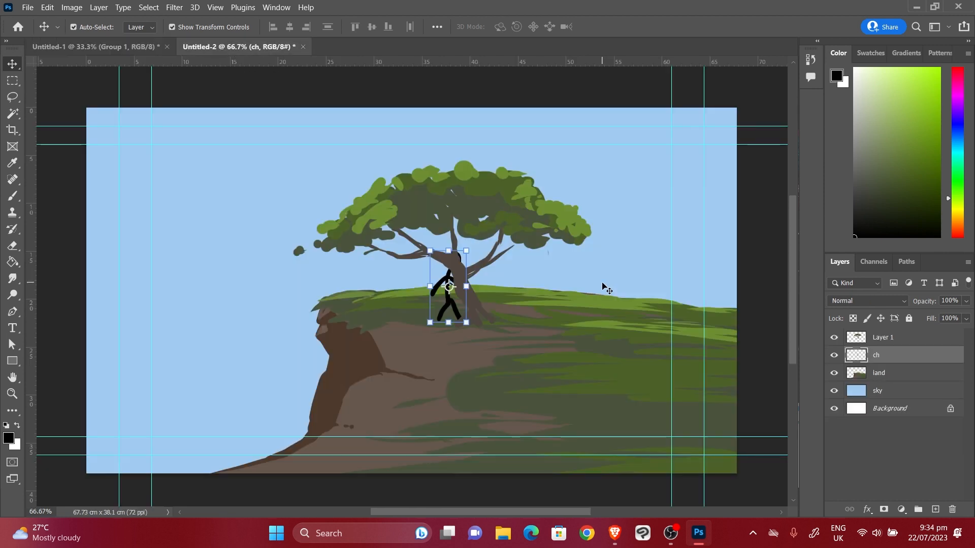
{"action": "left_click_drag", "start_coordinate": [452, 307], "coordinate": [454, 301]}
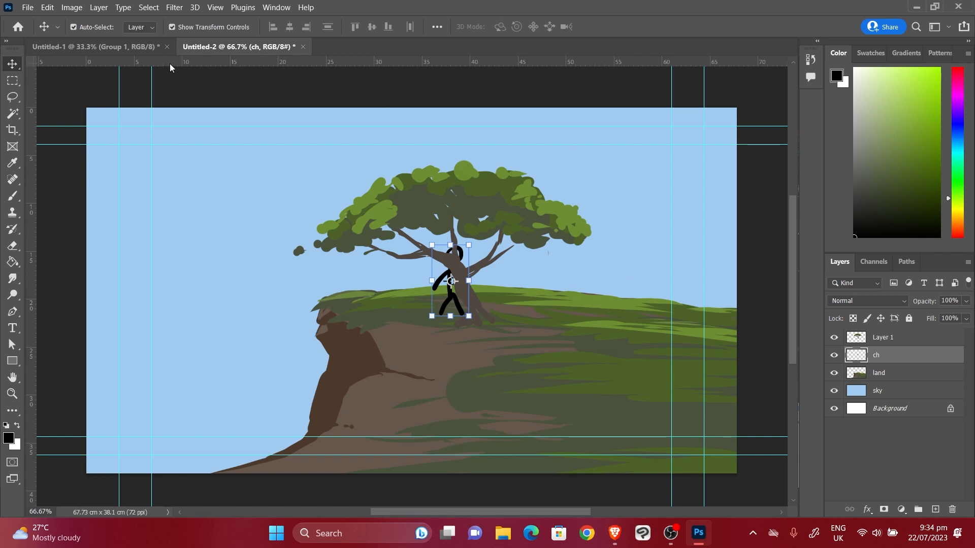
{"action": "left_click", "coordinate": [132, 48]}
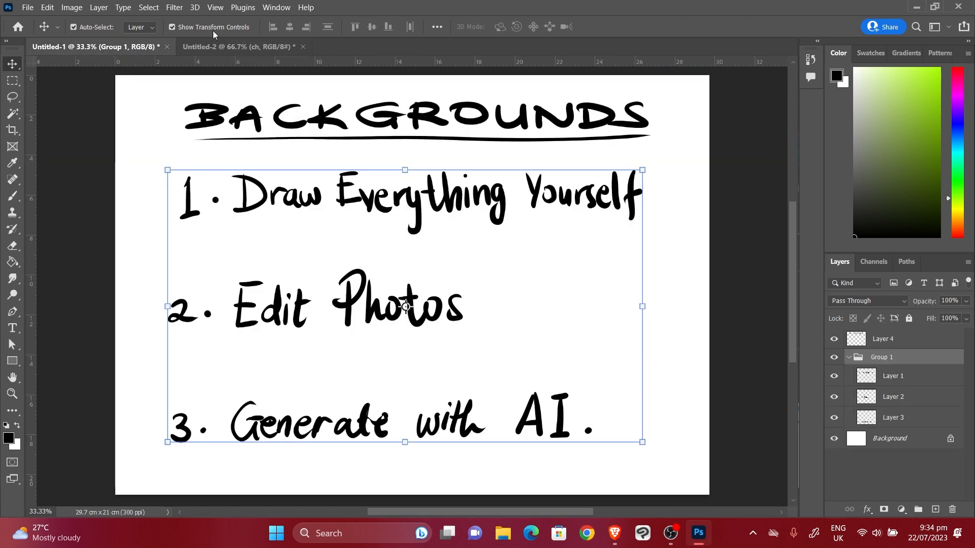
{"action": "left_click", "coordinate": [215, 44]}
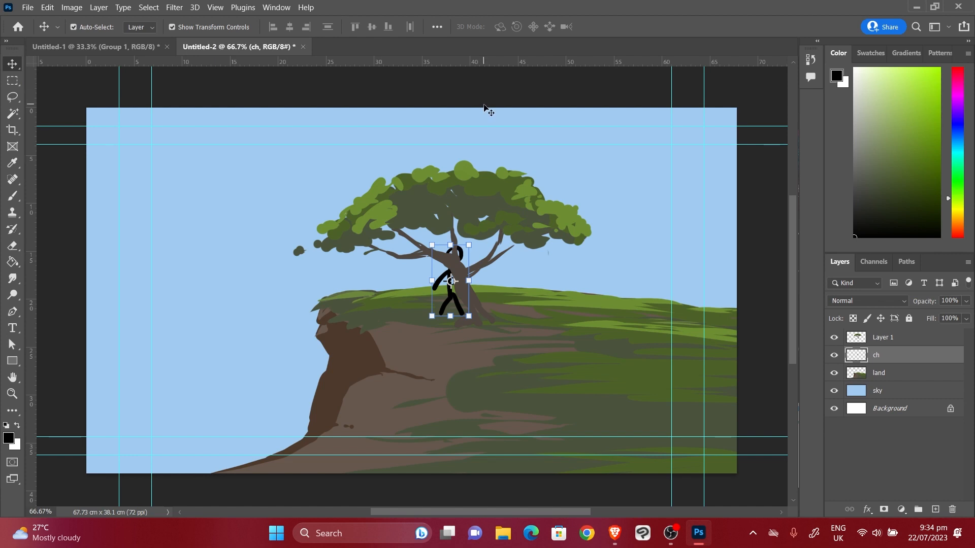